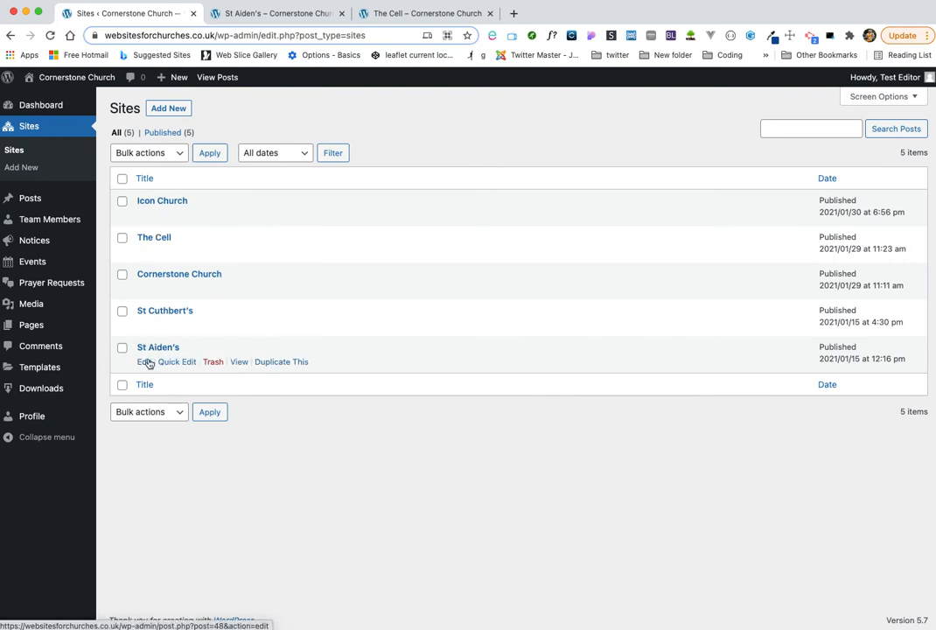
- Open the St Aiden's site entry for editing and look through its settings fields
left_click(146, 362)
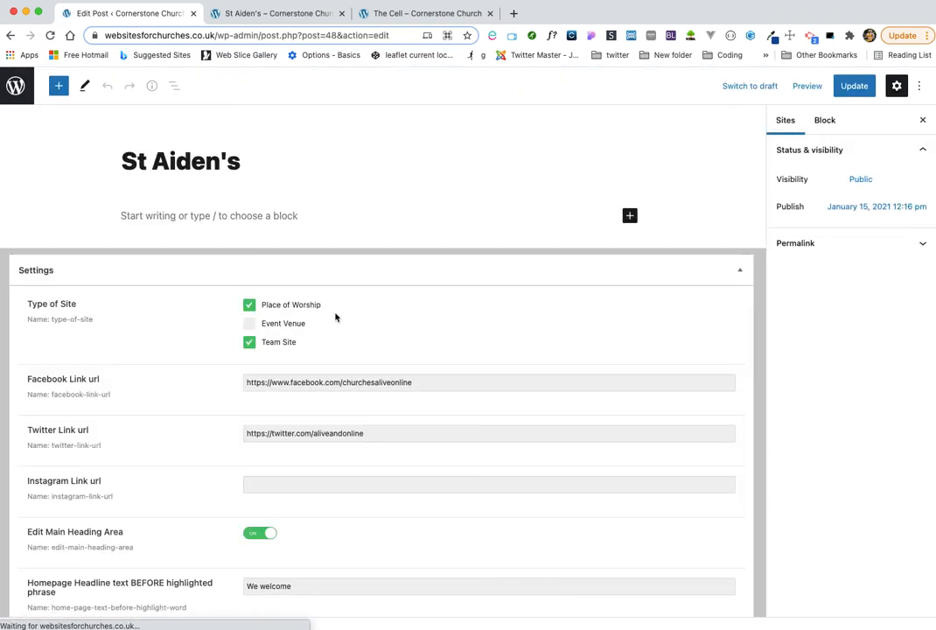
scroll(335, 317, "down", 4)
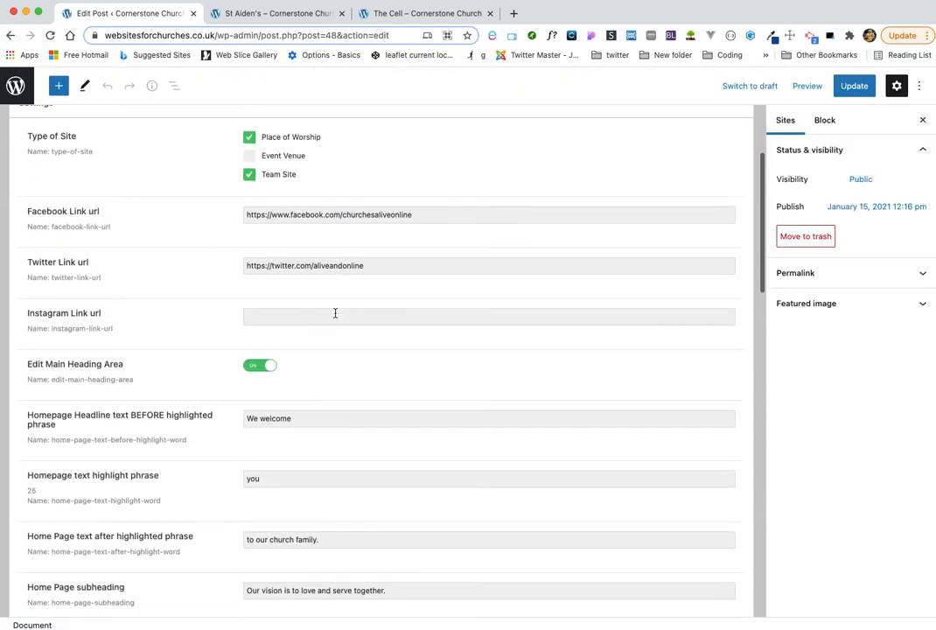
scroll(335, 317, "down", 7)
scroll(335, 317, "down", 10)
scroll(335, 317, "up", 13)
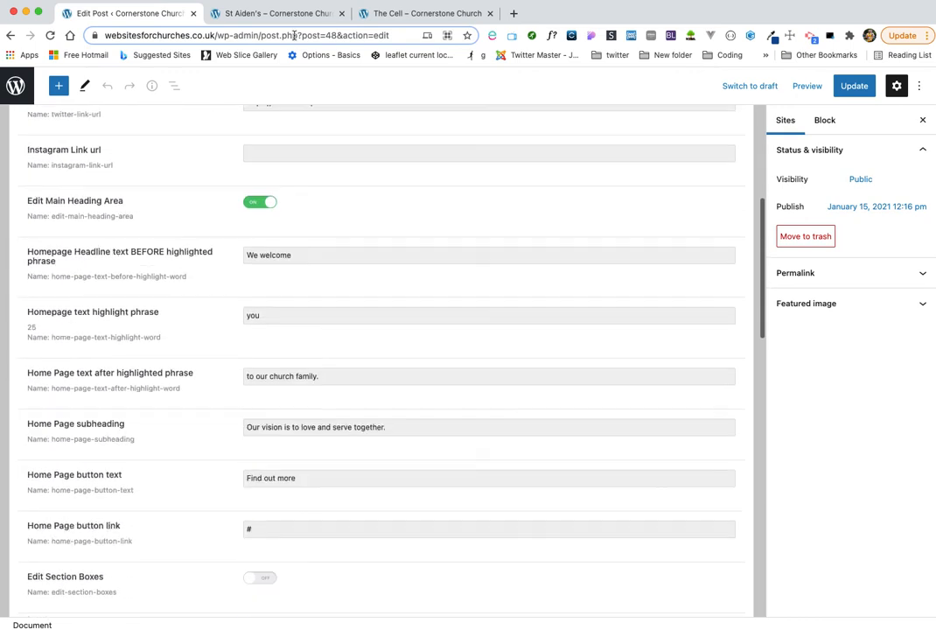
- Examine the headline, subheading and button in the main heading area of the published St Aiden's page
left_click(279, 17)
scroll(332, 369, "down", 1)
scroll(333, 369, "up", 1)
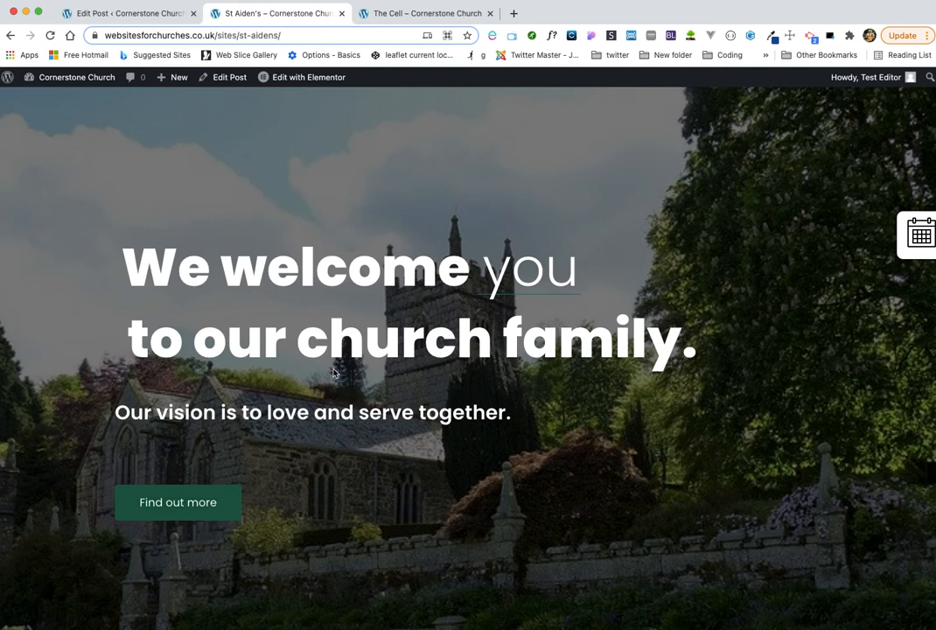
scroll(334, 372, "down", 1)
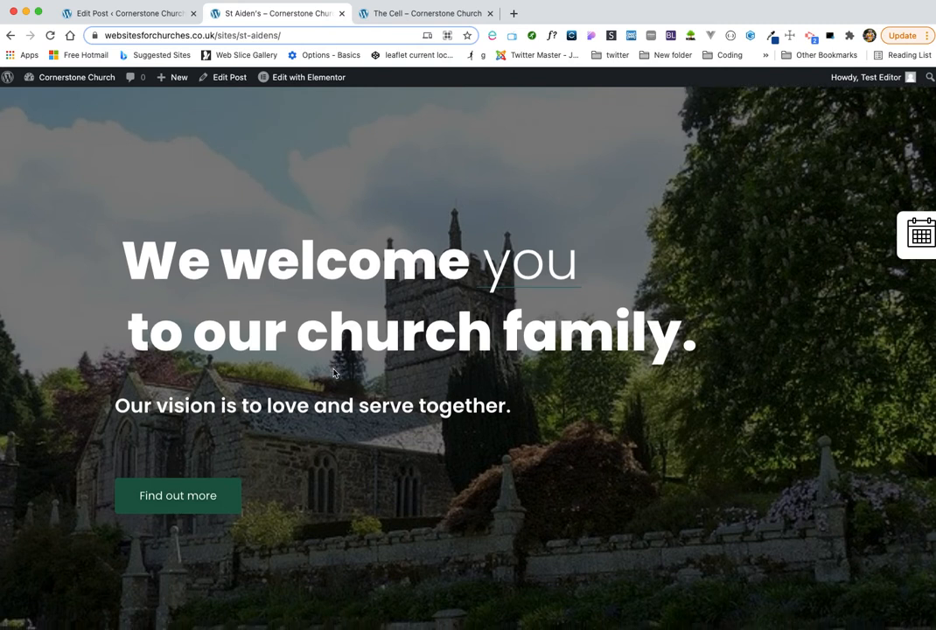
scroll(334, 373, "down", 2)
scroll(334, 374, "up", 1)
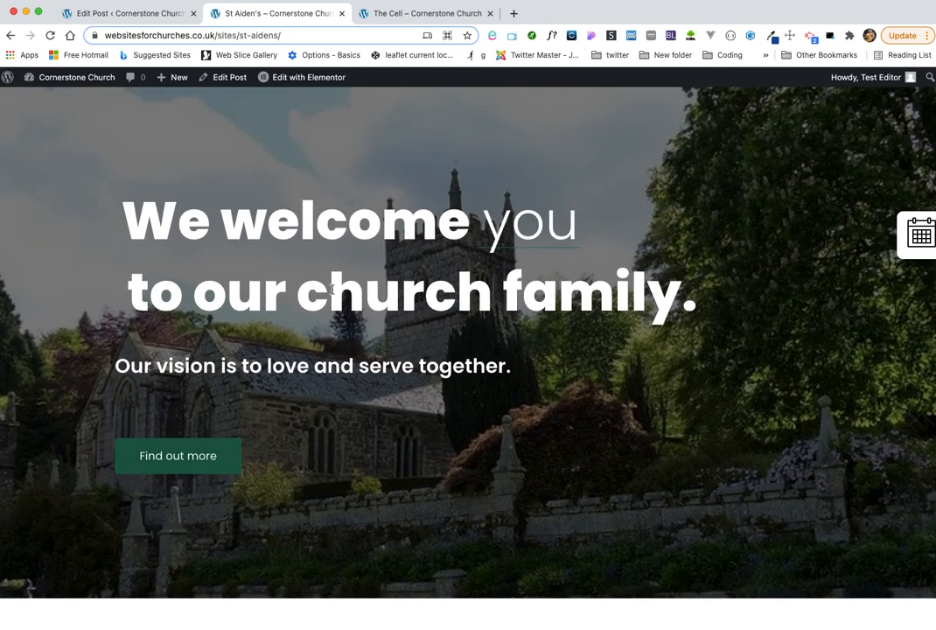
scroll(332, 289, "up", 1)
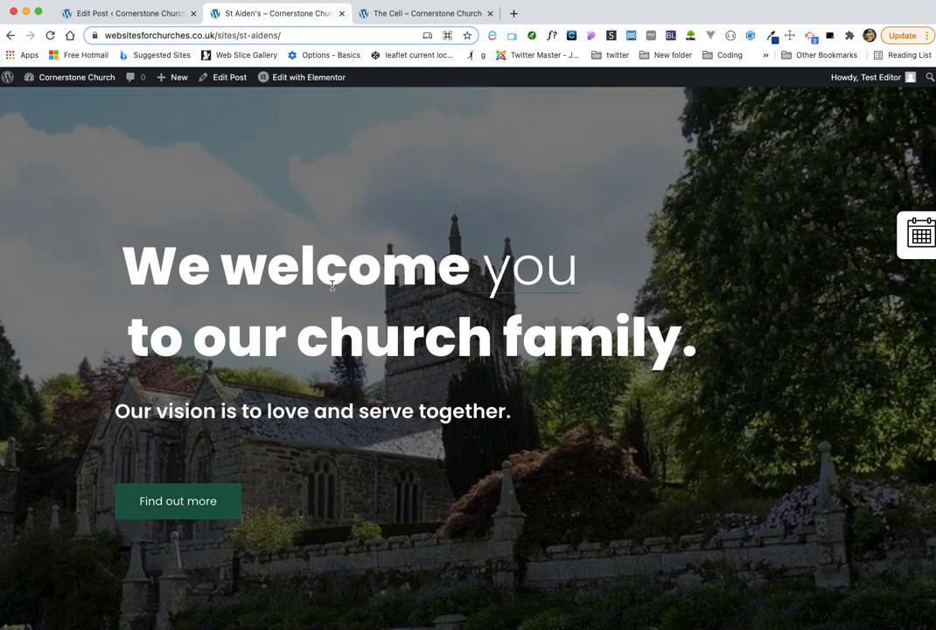
- Turn off Edit Main Heading Area in the site settings and view the welcome section on the published page
left_click(145, 19)
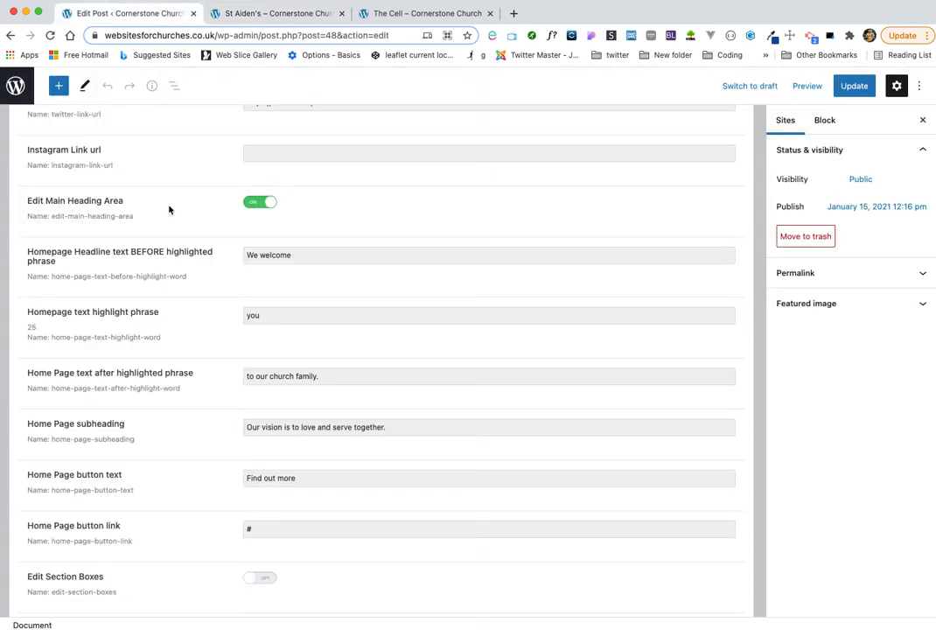
left_click(259, 203)
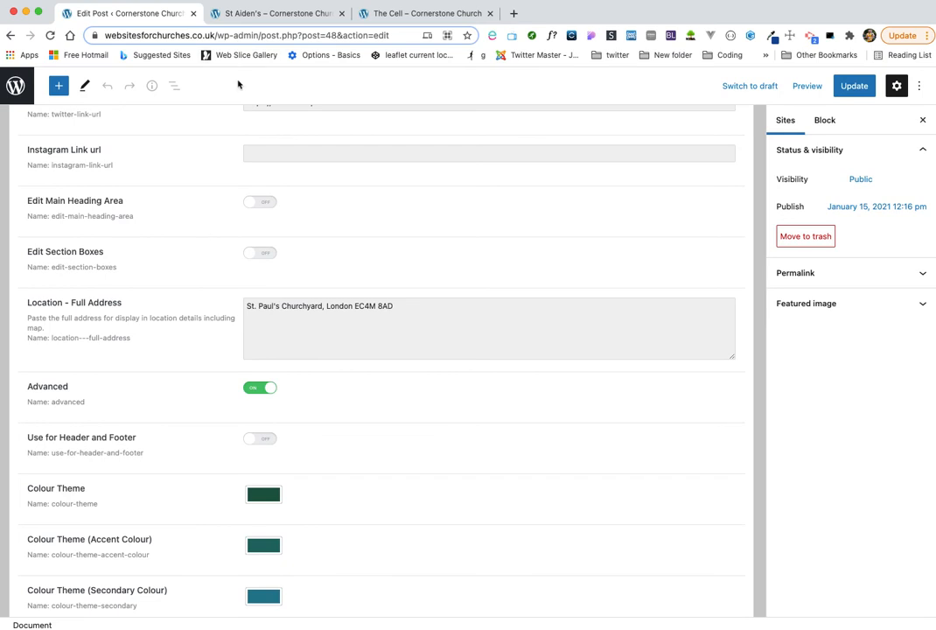
left_click(278, 13)
scroll(291, 364, "down", 5)
scroll(291, 365, "down", 3)
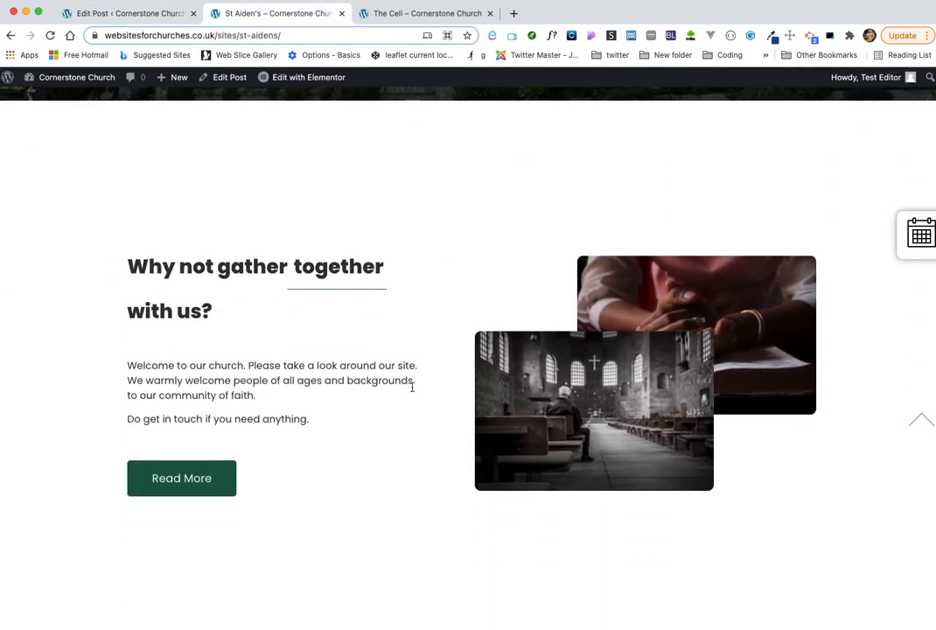
- Turn off the Advanced and Edit New Visitors Area options in the St Aiden's site settings
left_click(149, 15)
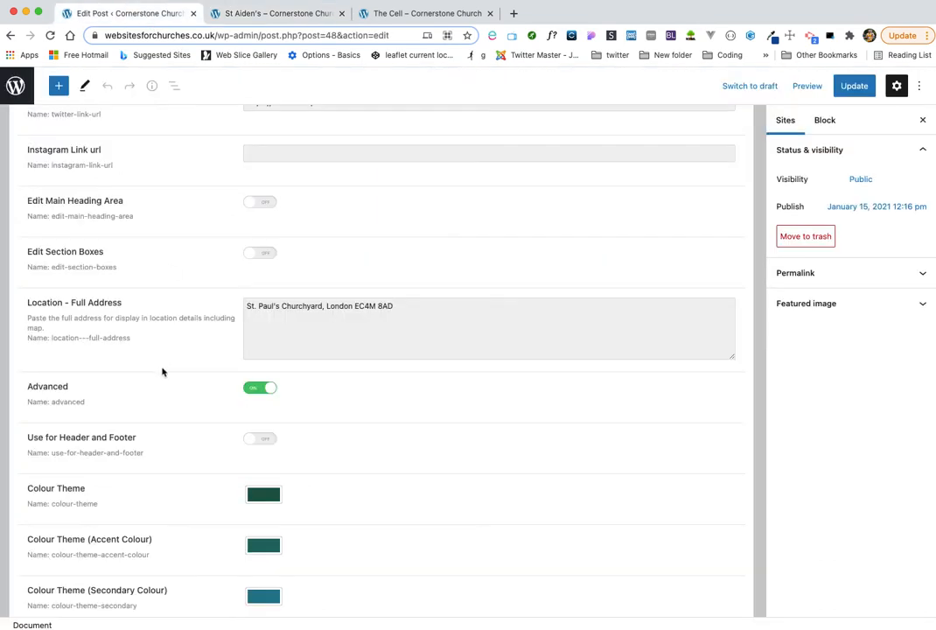
scroll(163, 364, "down", 4)
scroll(161, 370, "down", 1)
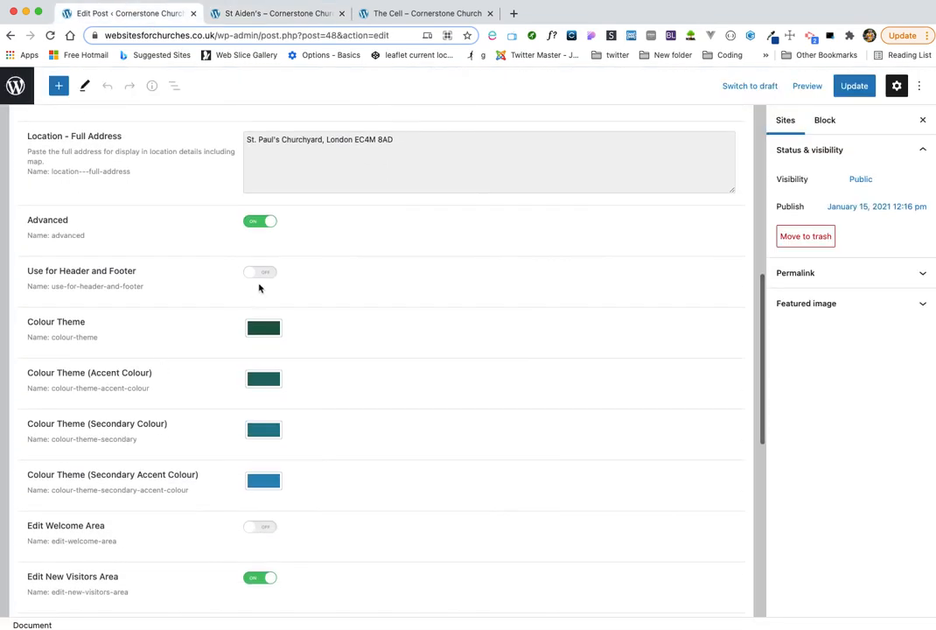
scroll(251, 242, "down", 1)
left_click(259, 180)
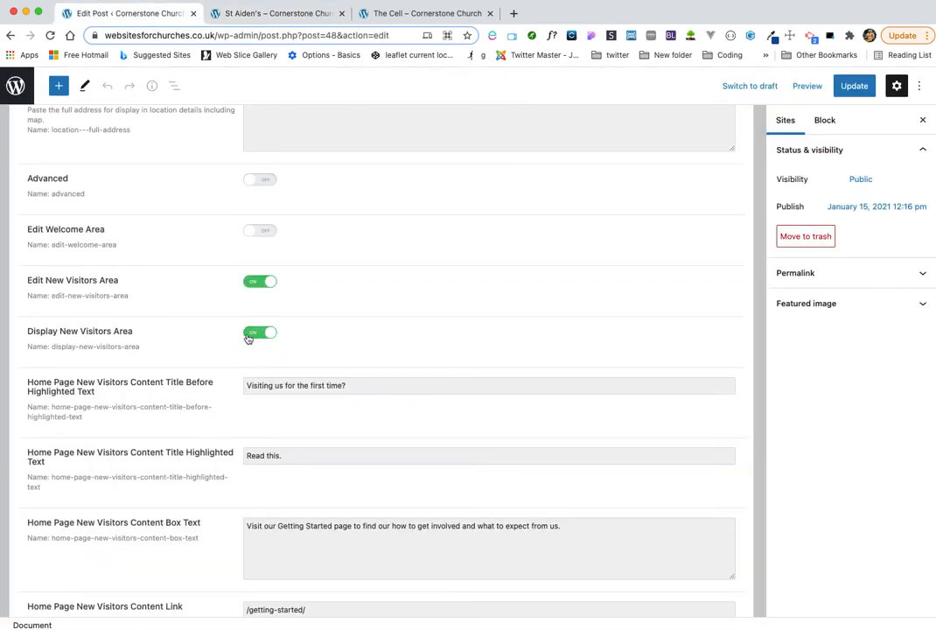
left_click(257, 291)
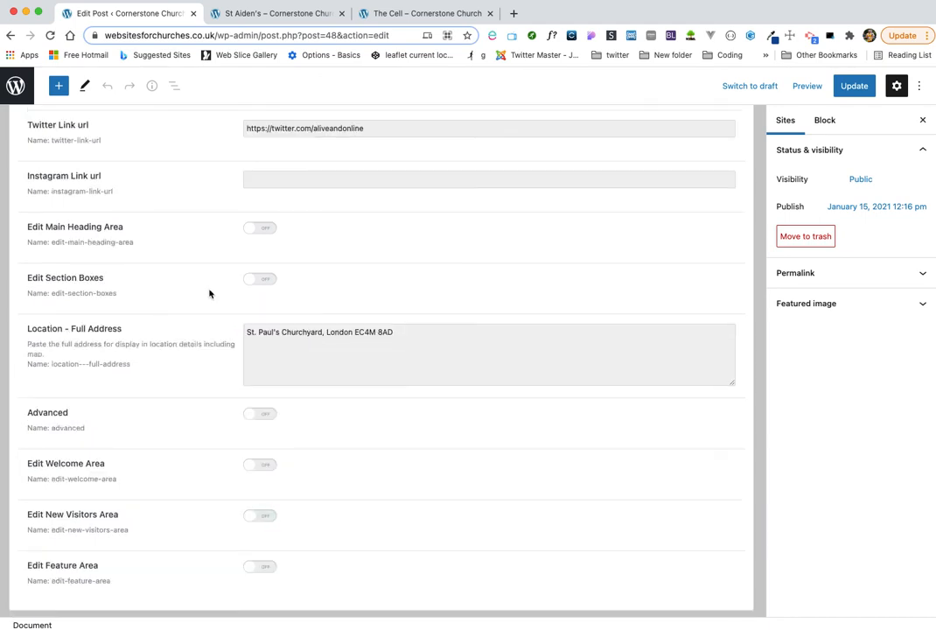
- Review the Edit Welcome Area, New Visitors Area, Feature Area and Section Boxes options in the collapsed settings
scroll(209, 294, "up", 1)
scroll(149, 382, "down", 1)
scroll(149, 387, "up", 1)
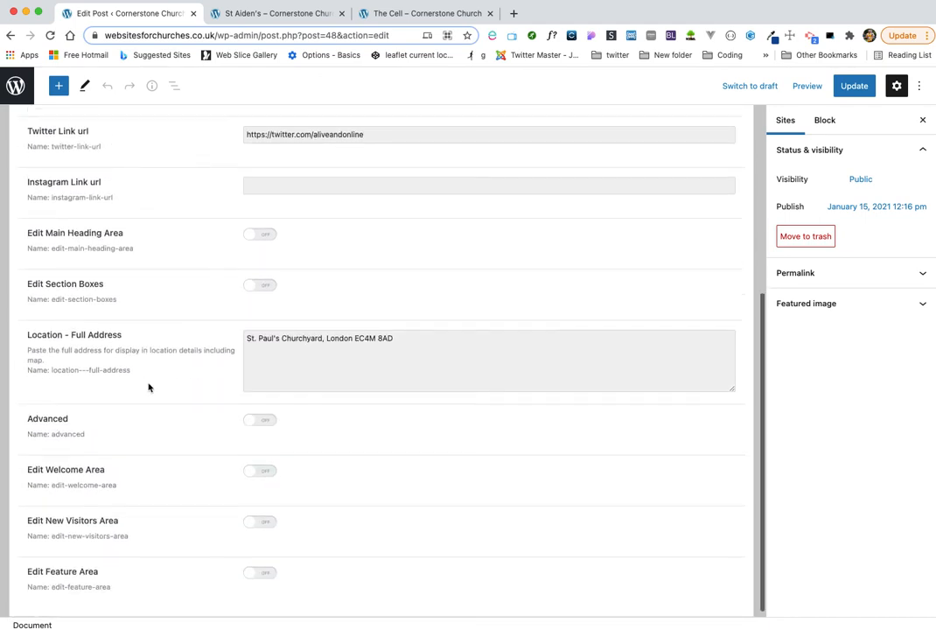
left_click_drag(44, 467, 99, 480)
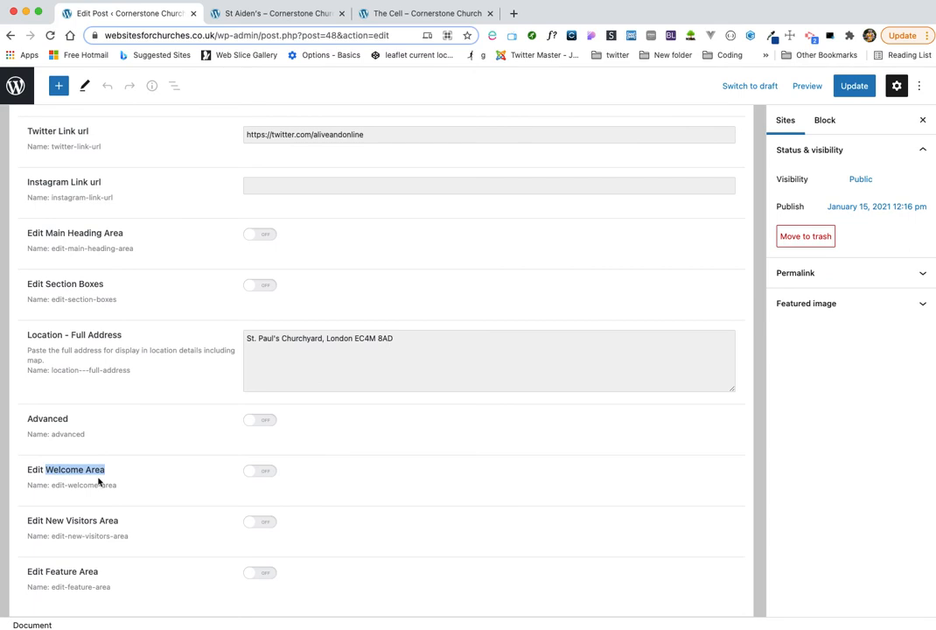
left_click_drag(53, 520, 111, 521)
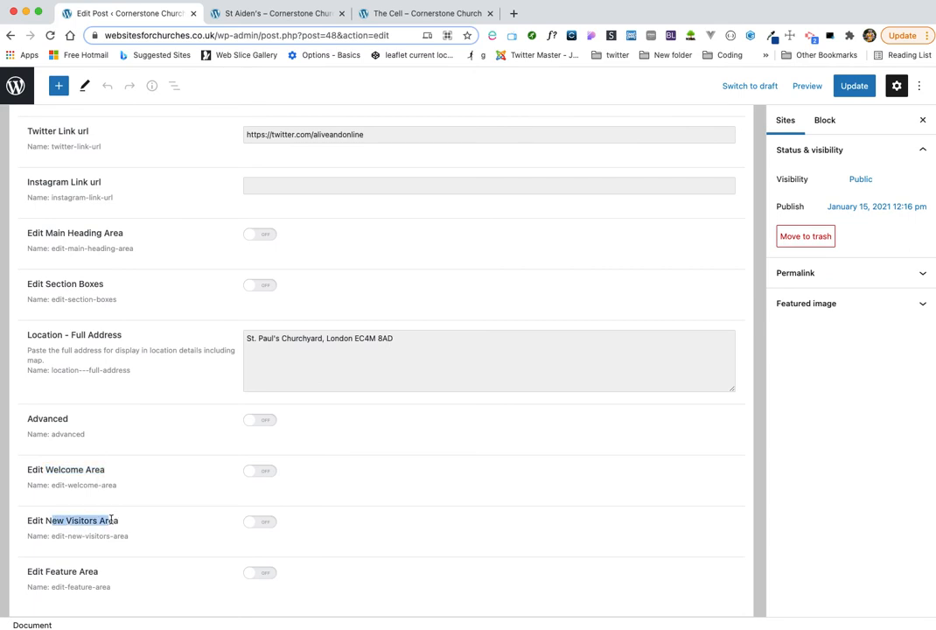
left_click_drag(50, 576, 105, 582)
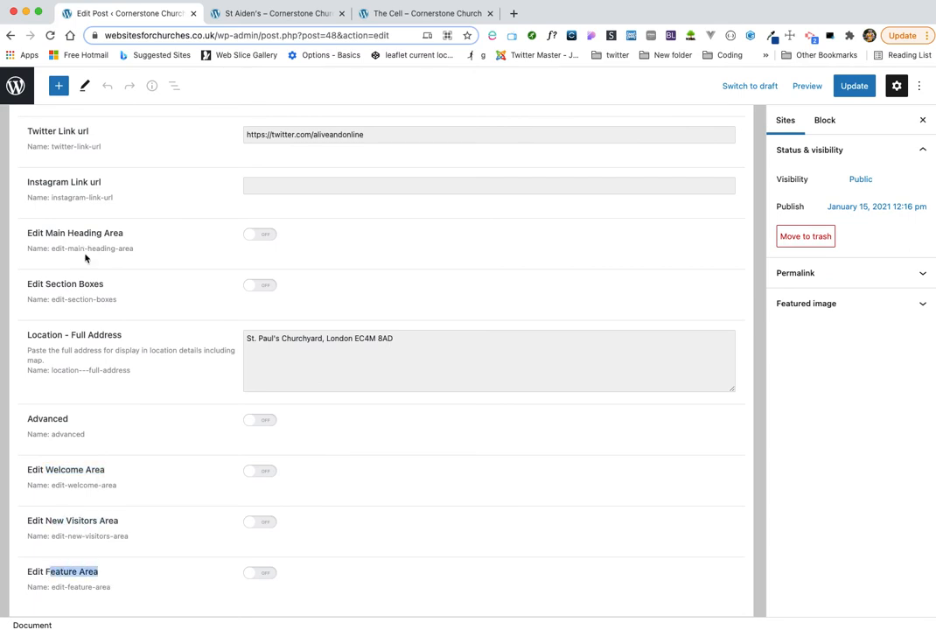
left_click_drag(54, 287, 114, 280)
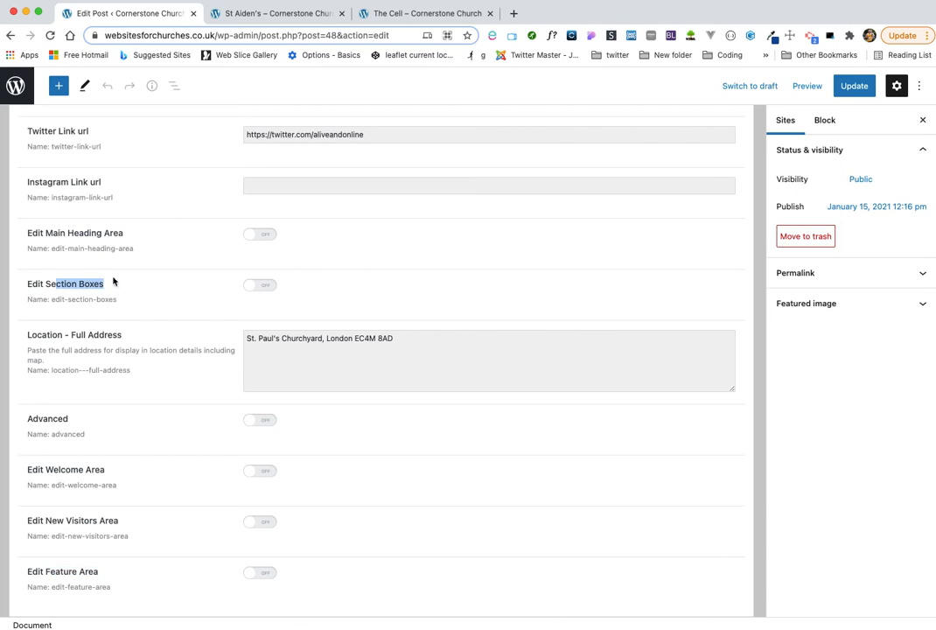
- Examine the published St Aiden's page from the welcome section through the section boxes to the new visitors area
left_click(290, 18)
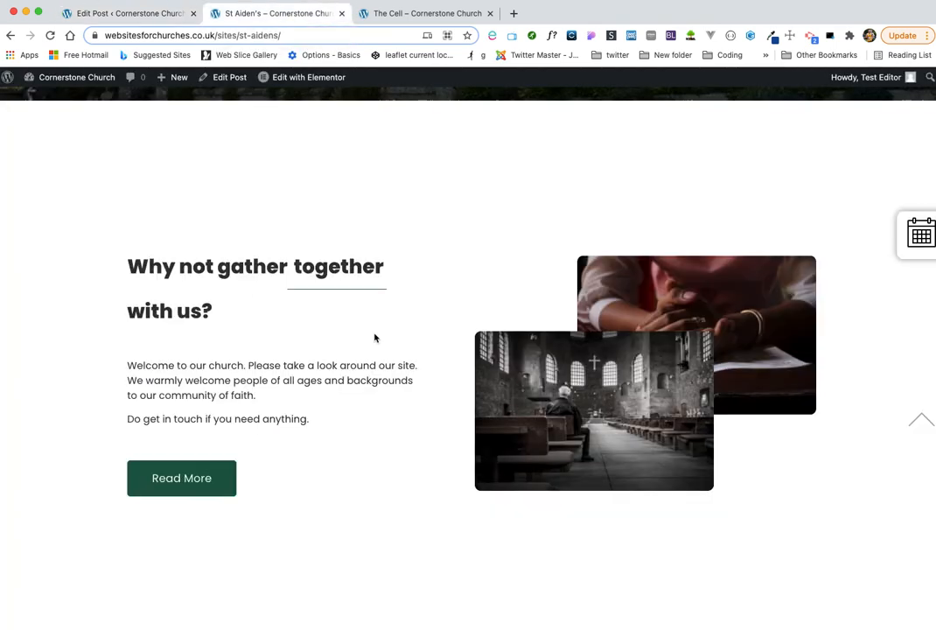
scroll(382, 444, "down", 1)
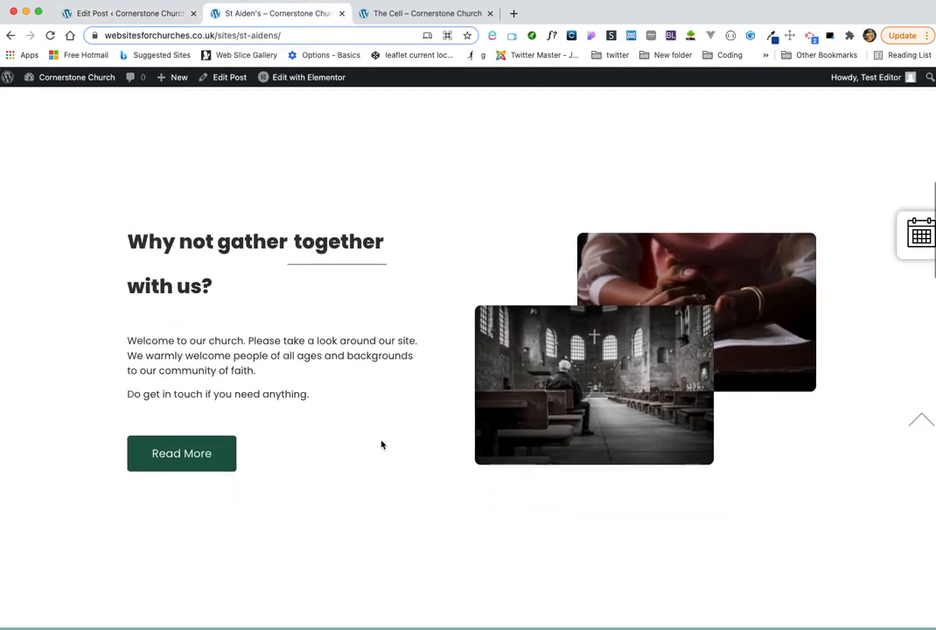
scroll(381, 444, "down", 5)
scroll(381, 443, "down", 1)
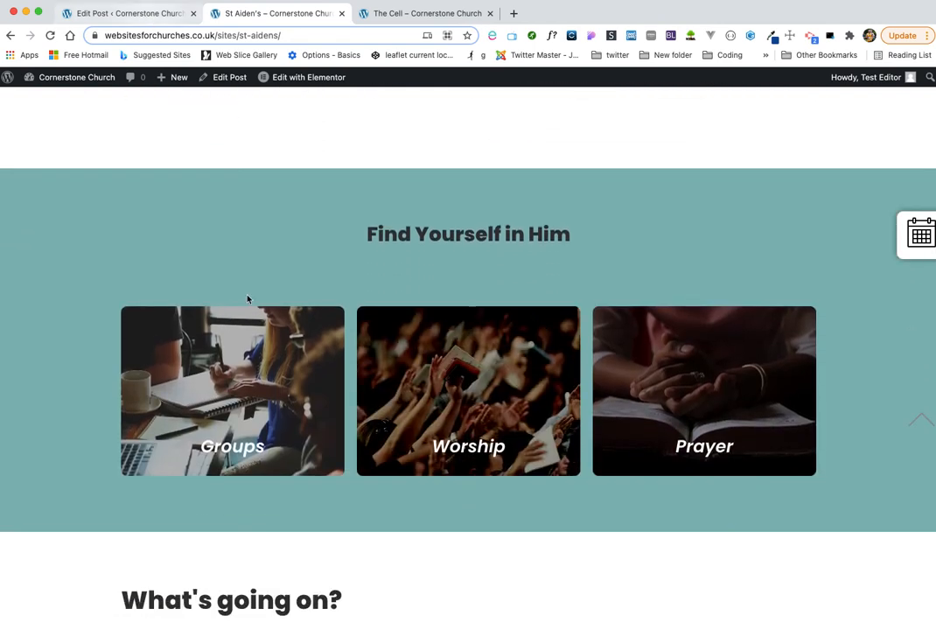
scroll(251, 326, "down", 5)
scroll(251, 326, "down", 3)
scroll(251, 326, "down", 1)
scroll(251, 326, "down", 3)
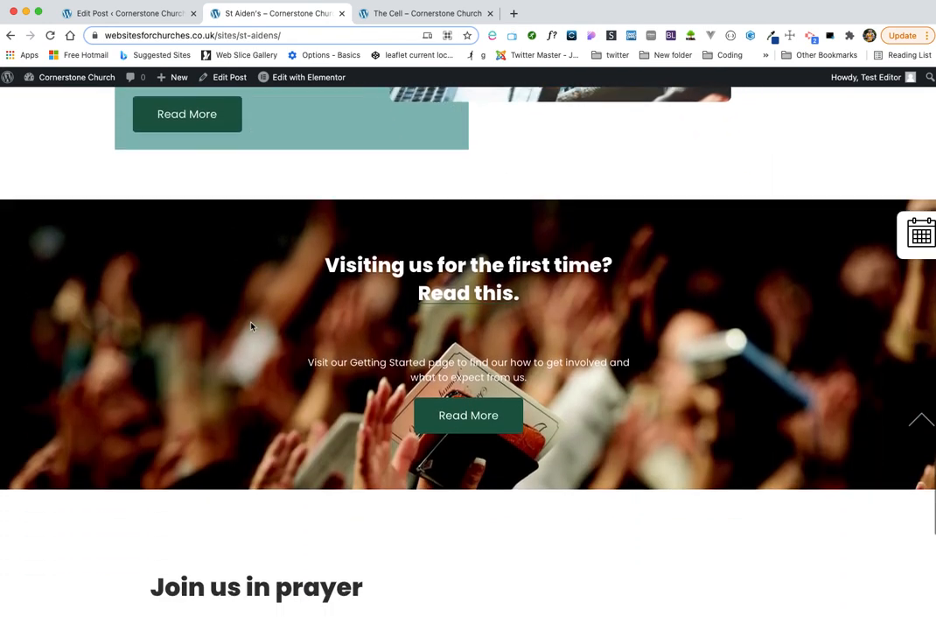
scroll(251, 325, "up", 20)
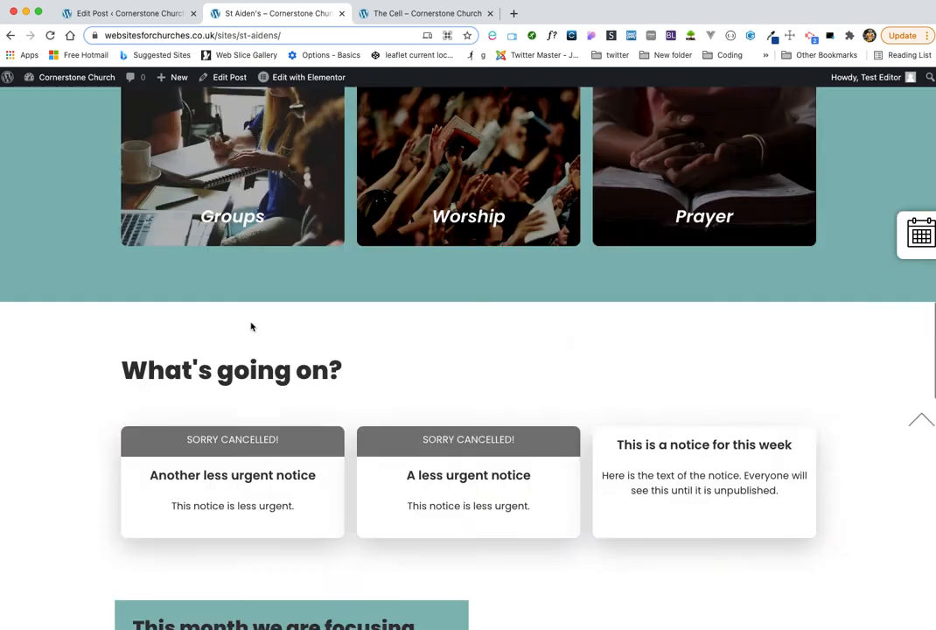
scroll(251, 326, "down", 2)
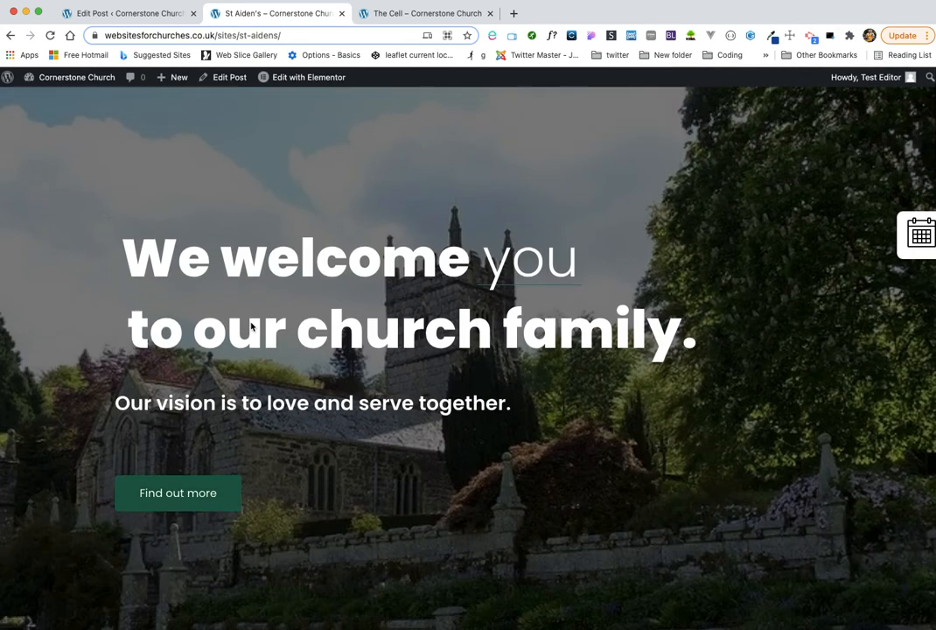
- Turn on Edit Main Heading Area in the site settings and inspect the headline, highlight phrase and subheading fields
left_click(128, 15)
scroll(157, 322, "up", 2)
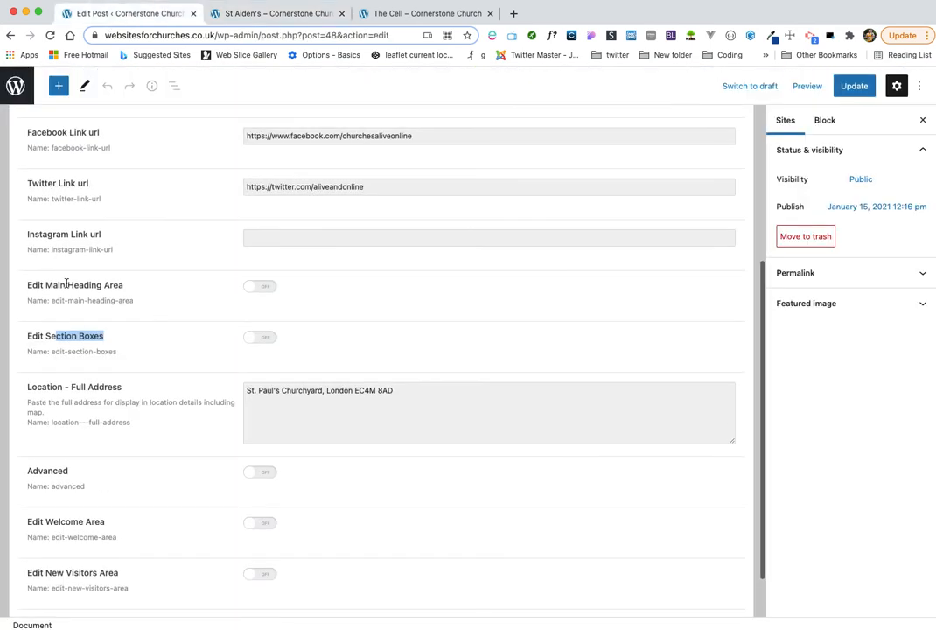
left_click(262, 287)
scroll(312, 365, "down", 3)
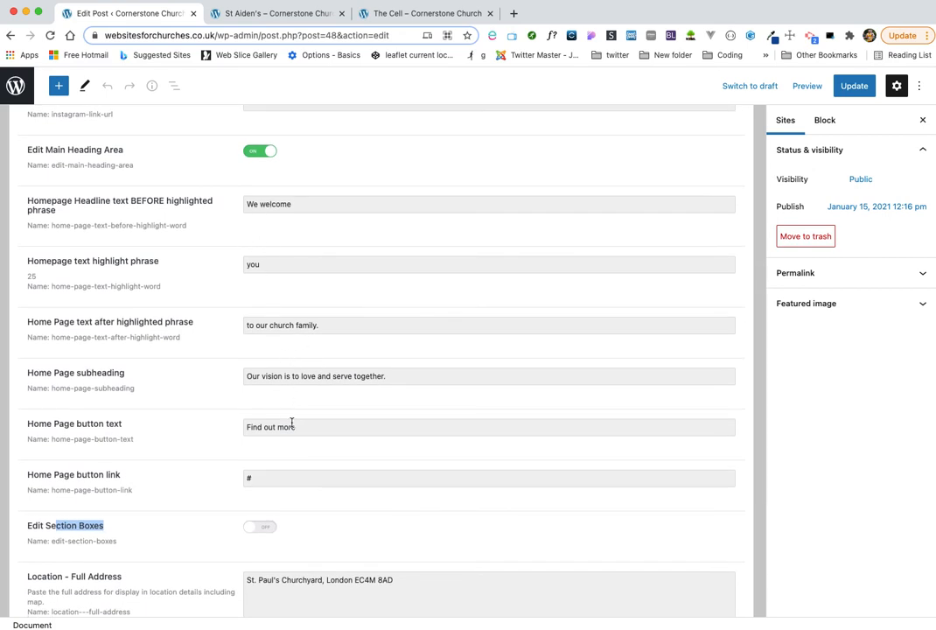
left_click(270, 379)
left_click(275, 332)
left_click(263, 267)
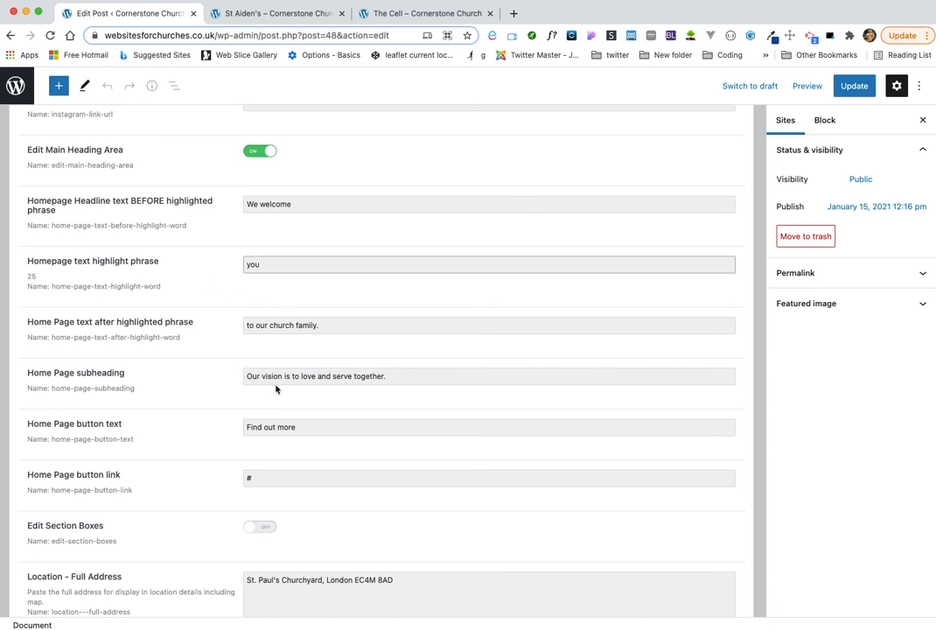
- Compare the highlighted phrase on the published page with the homepage headline and highlight phrase fields in the settings
left_click(229, 13)
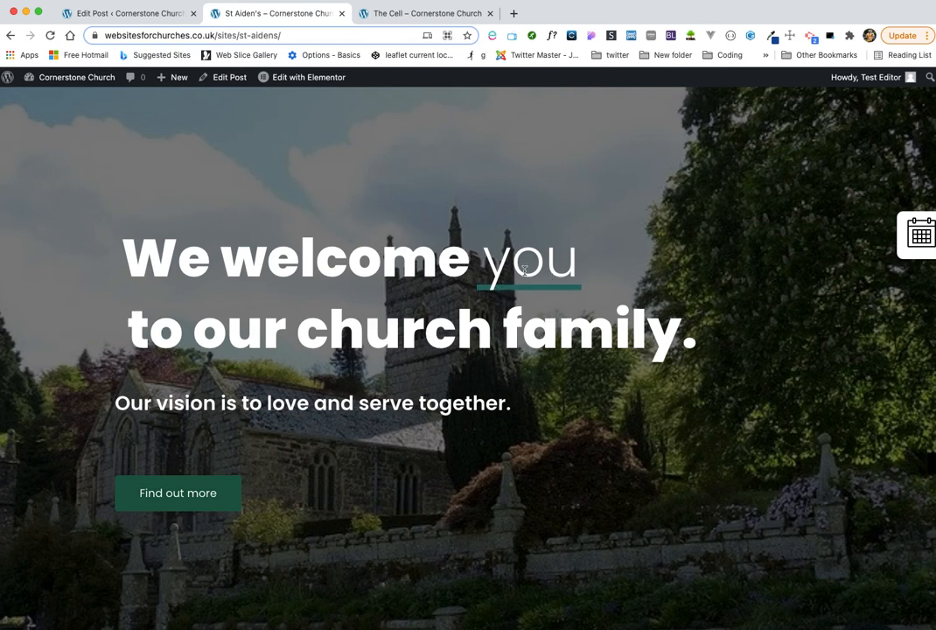
left_click(131, 15)
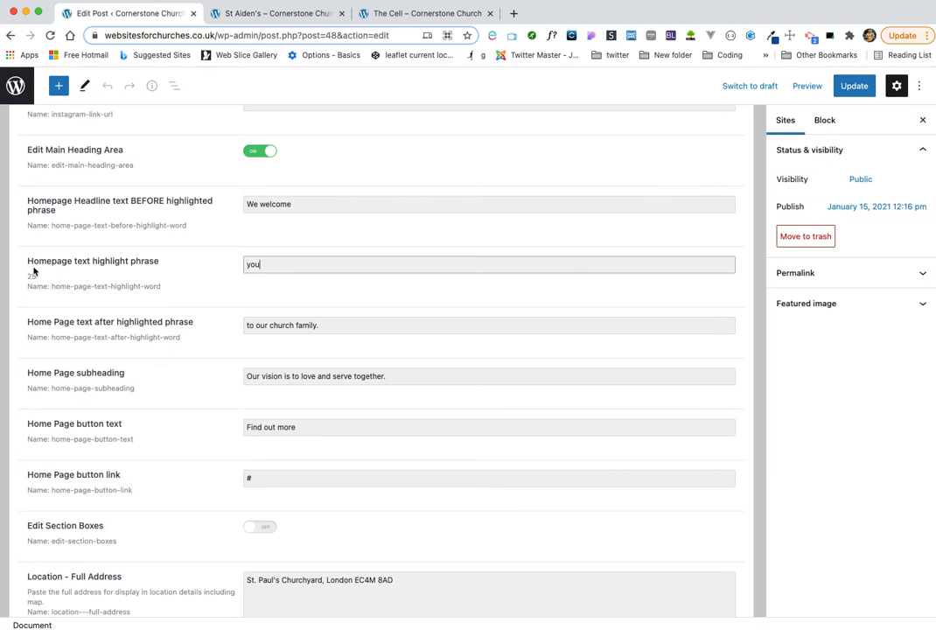
left_click_drag(284, 268, 241, 270)
left_click(307, 205)
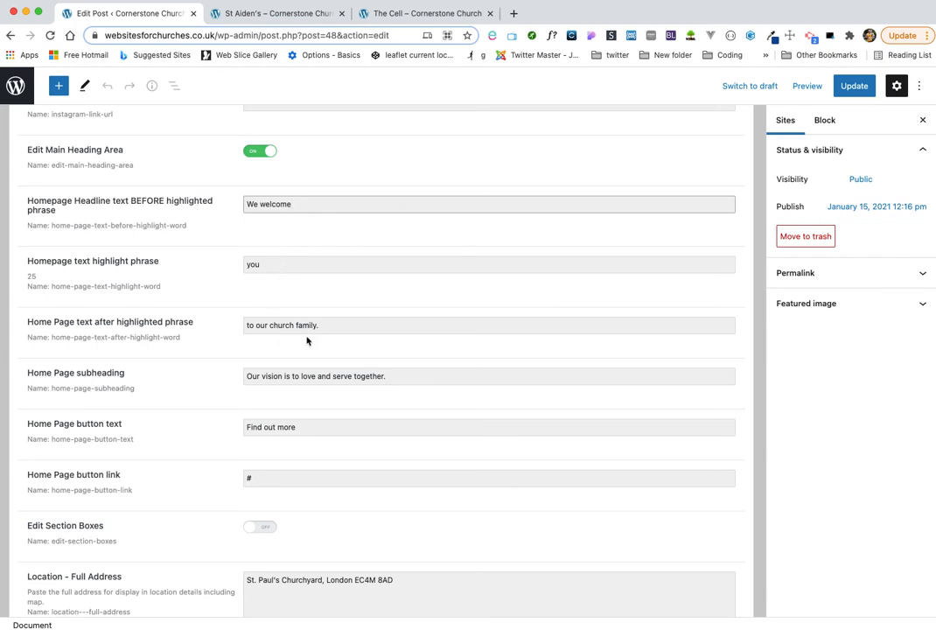
- Inspect the Home Page button link field without changing it and turn off Edit Main Heading Area
scroll(307, 341, "down", 1)
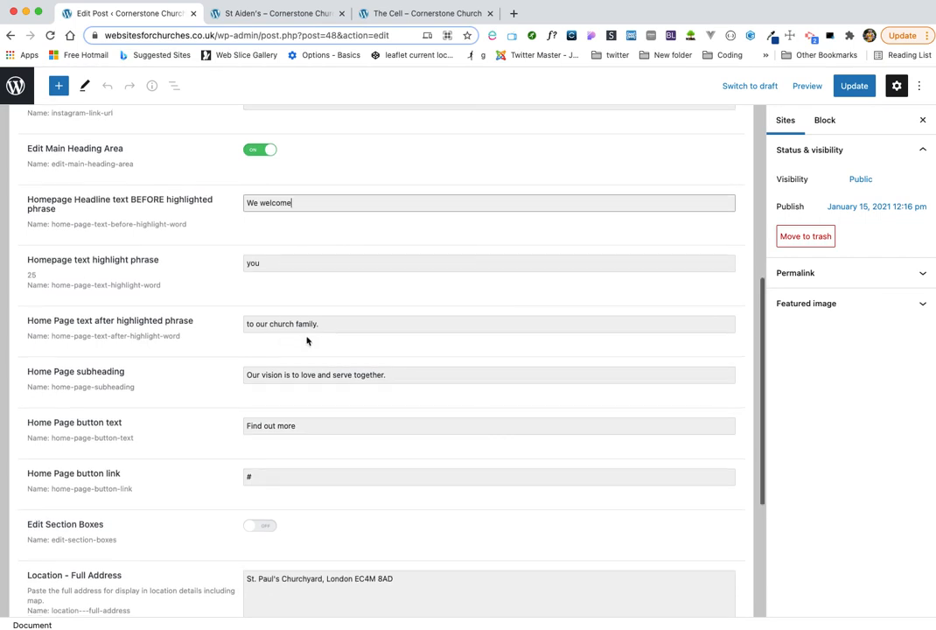
left_click(260, 477)
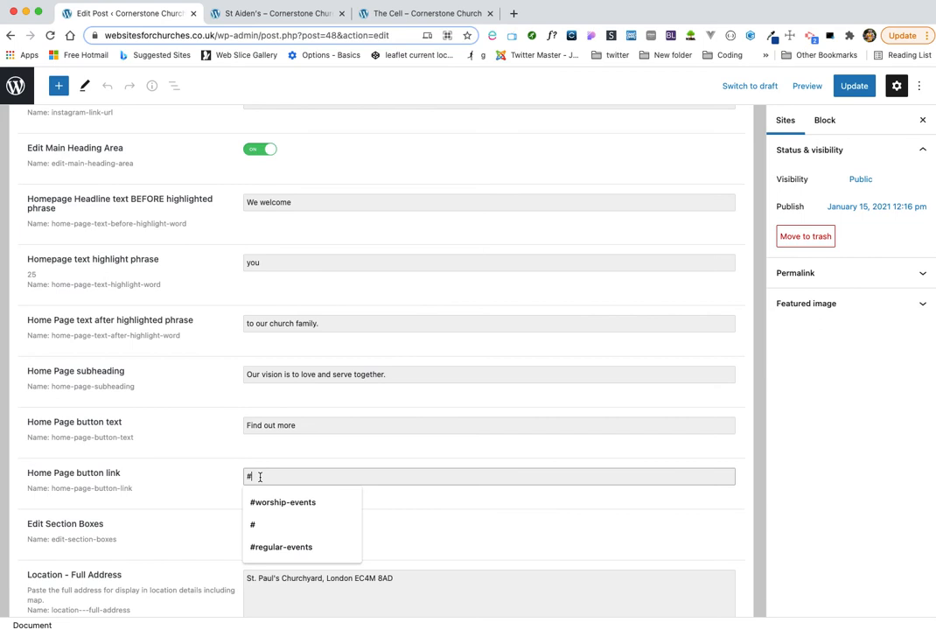
left_click(435, 509)
scroll(435, 508, "down", 1)
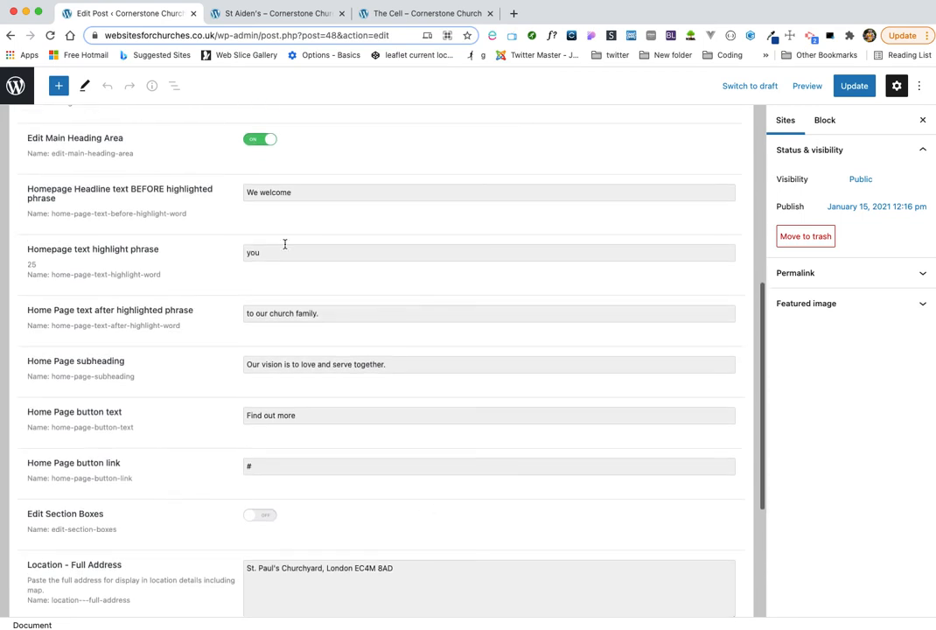
left_click(255, 140)
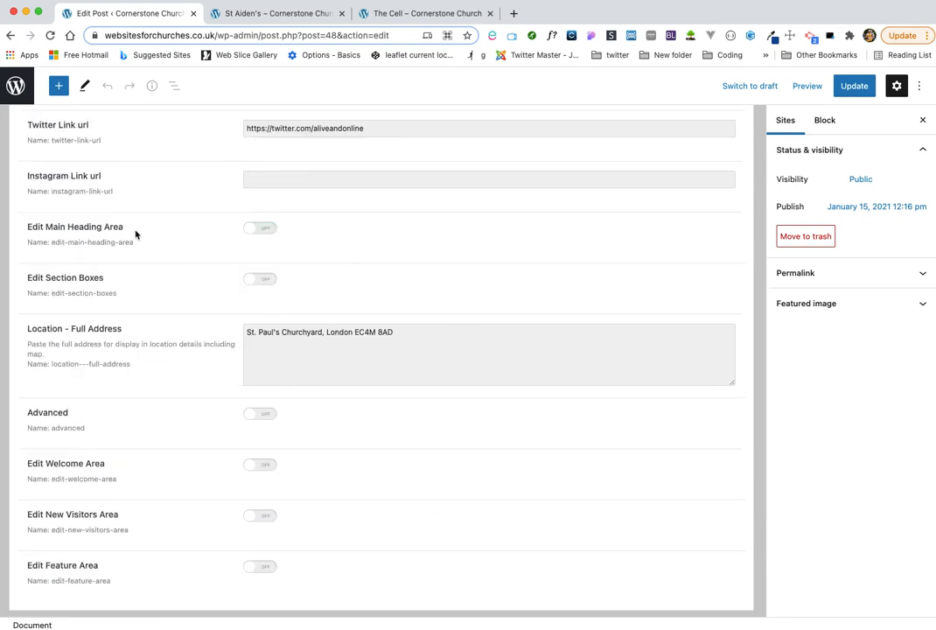
- Turn on Edit Section Boxes and inspect the section title and each box's title, image, short text and link fields
left_click(261, 279)
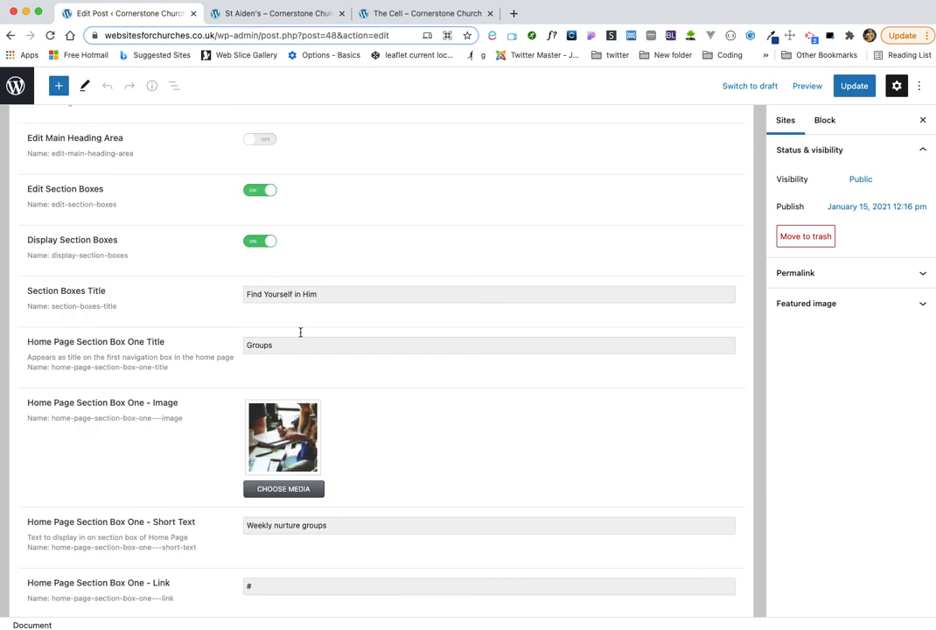
scroll(272, 332, "down", 2)
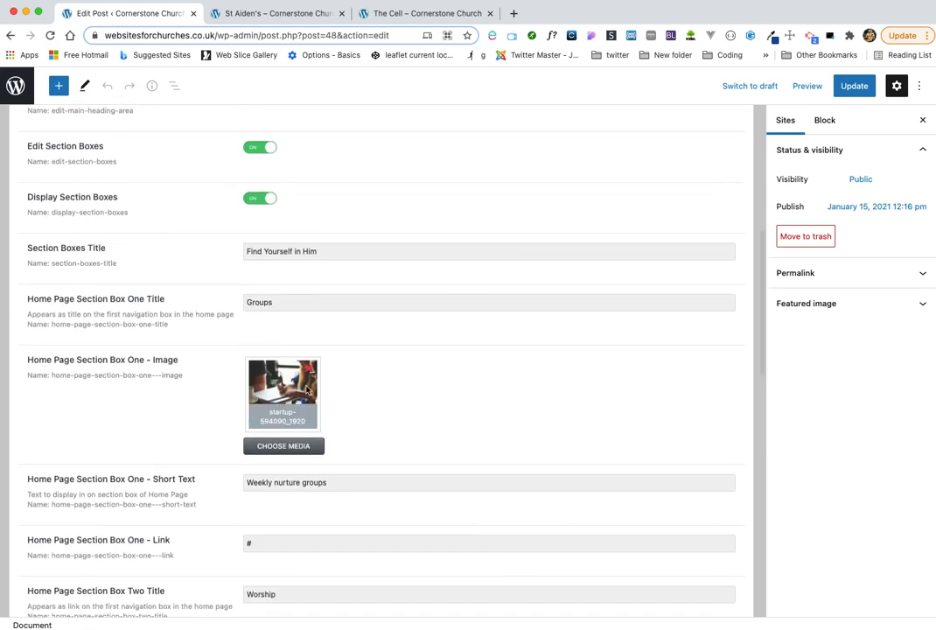
scroll(375, 415, "down", 5)
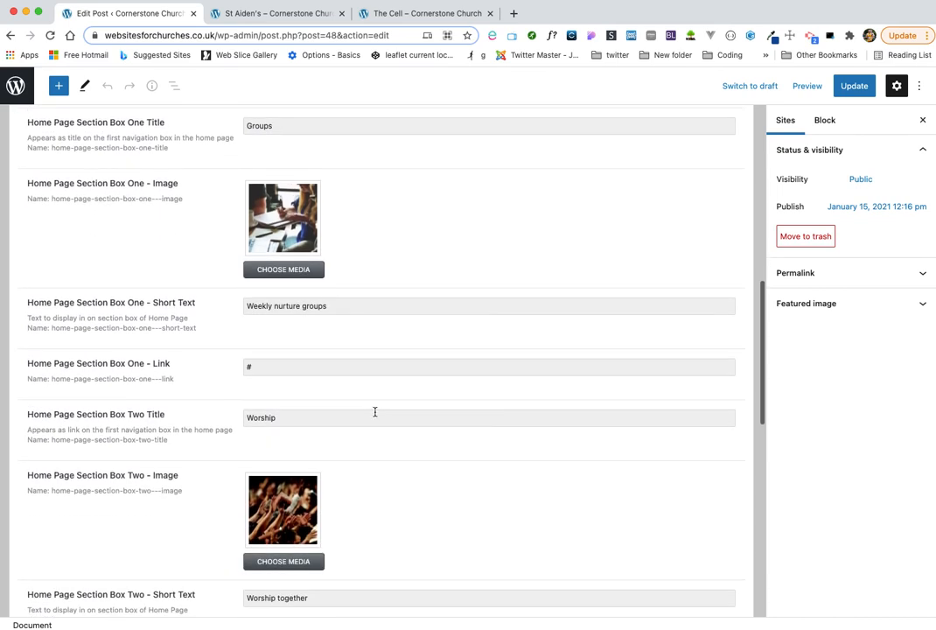
scroll(375, 411, "up", 2)
scroll(389, 387, "down", 4)
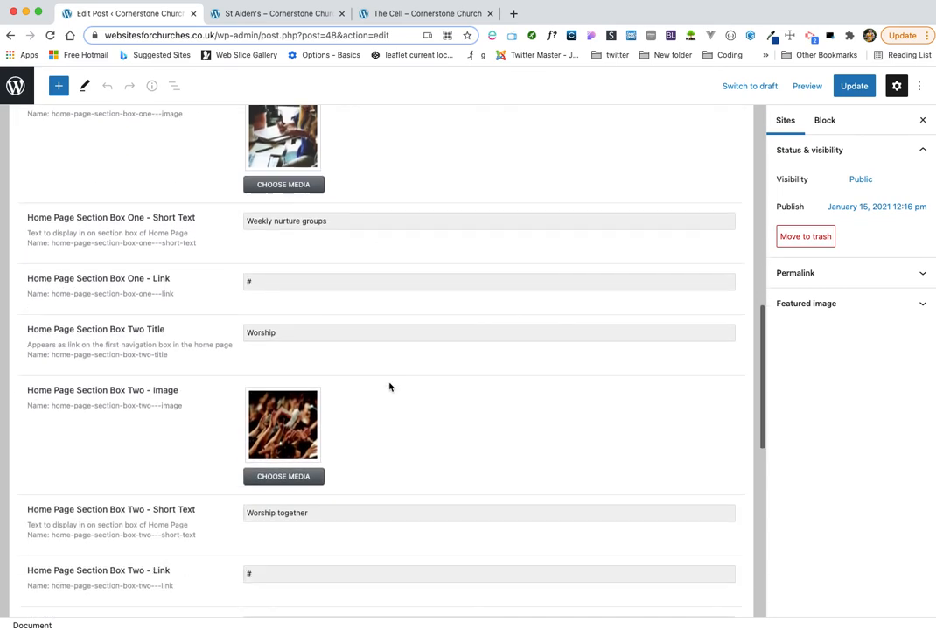
- Examine the Find Yourself in Him section boxes and the Groups box's short text on the published St Aiden's page
left_click(271, 14)
scroll(333, 440, "down", 5)
scroll(333, 440, "down", 11)
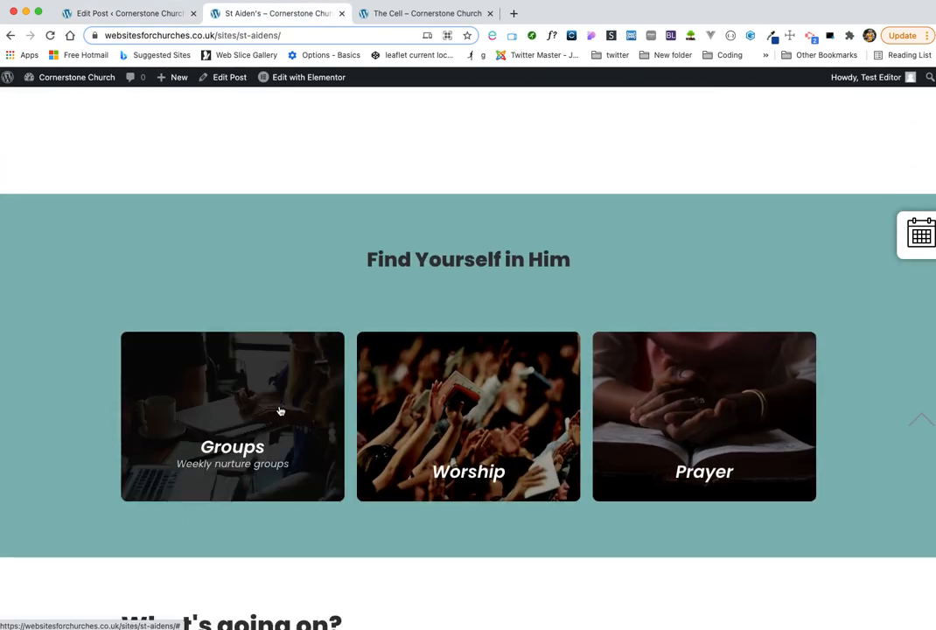
- Copy the web address of the site's Join In page and return to the St Aiden's page
scroll(353, 195, "up", 15)
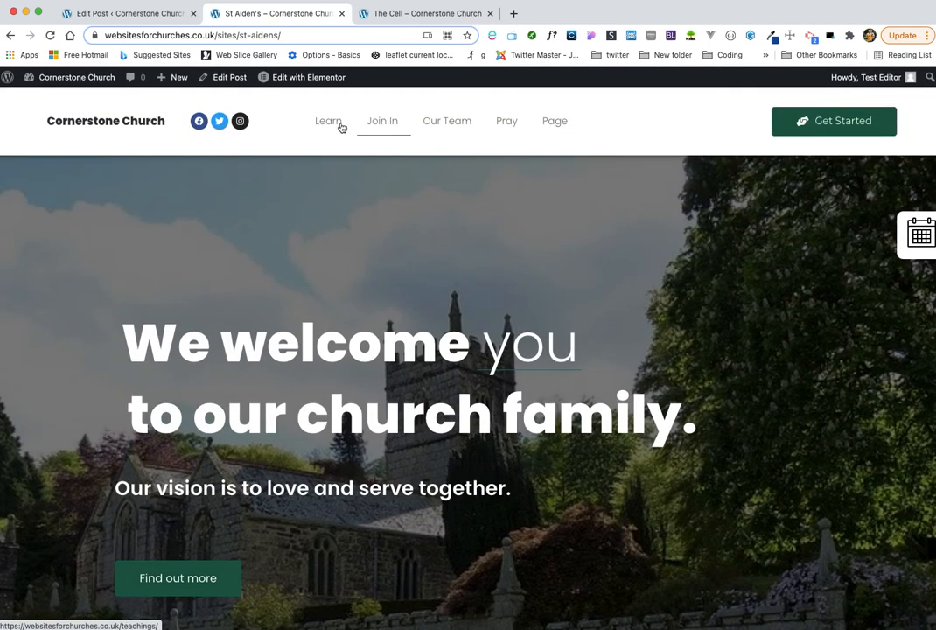
left_click(388, 128)
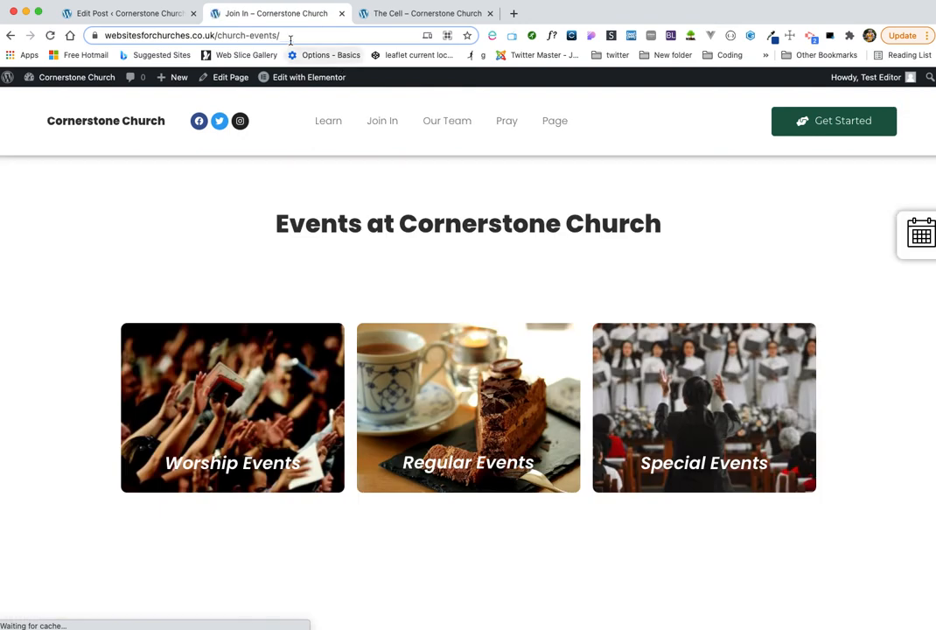
left_click(292, 35)
key("super+c")
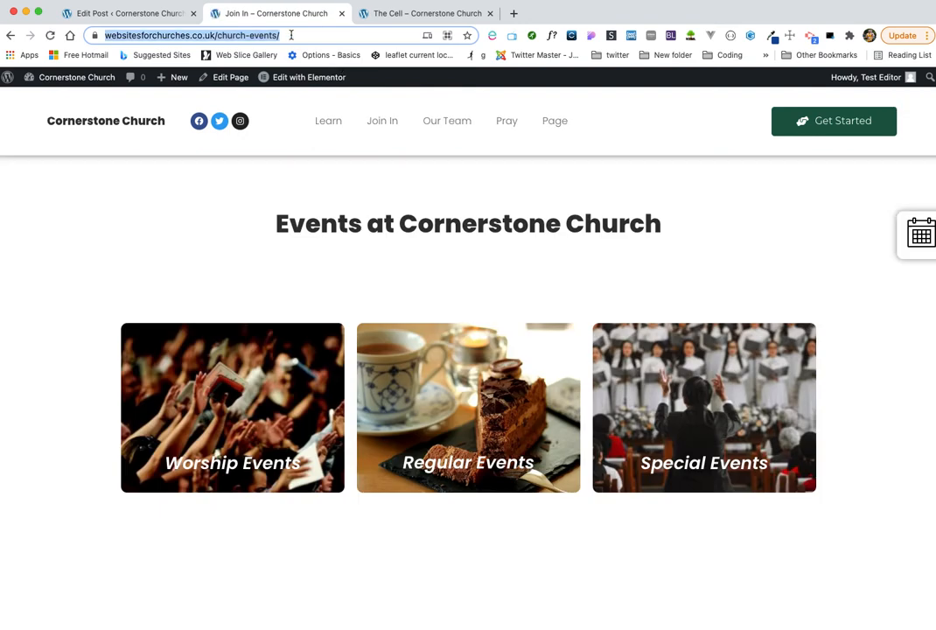
left_click(10, 35)
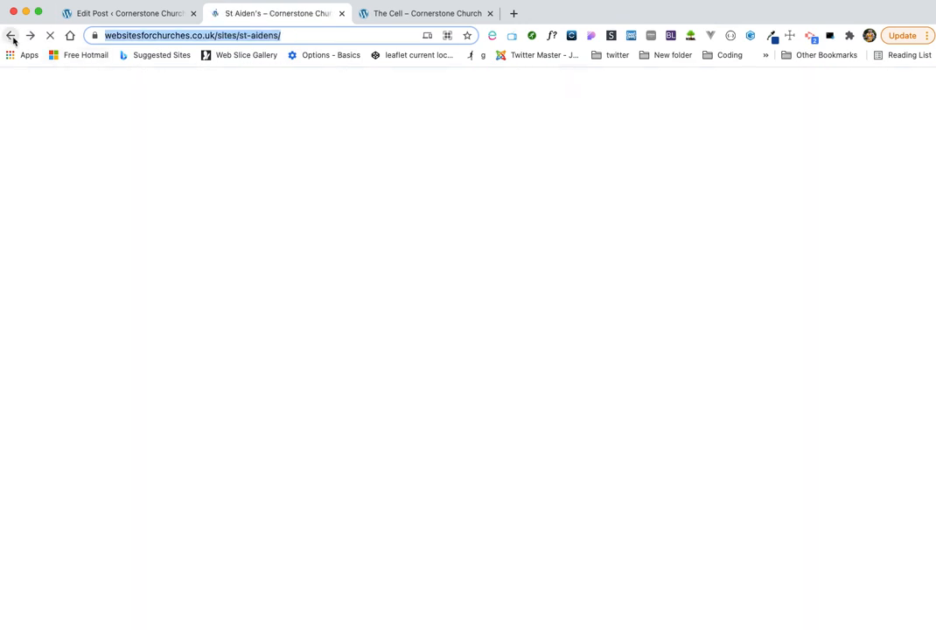
scroll(324, 435, "down", 10)
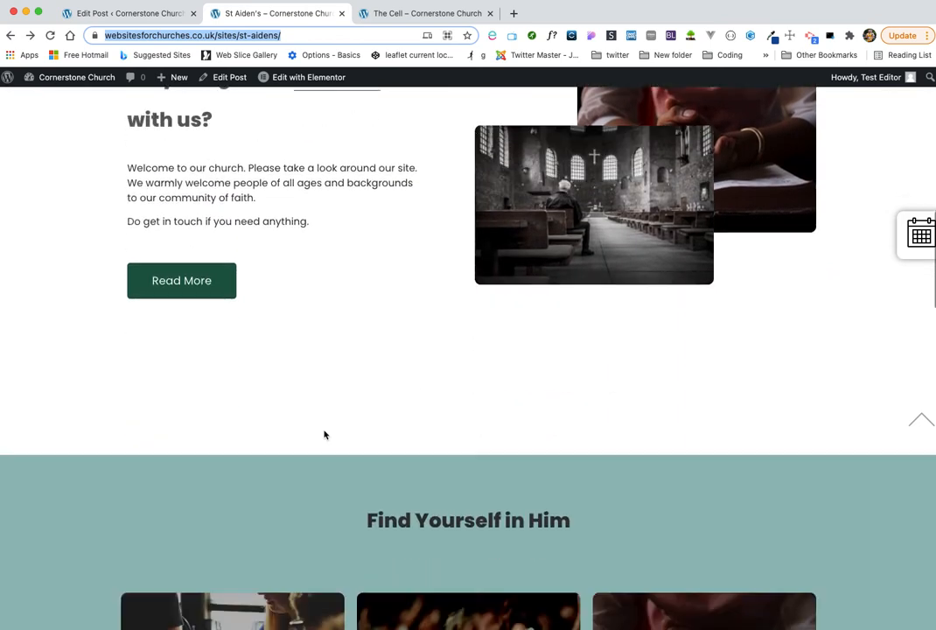
left_click(151, 16)
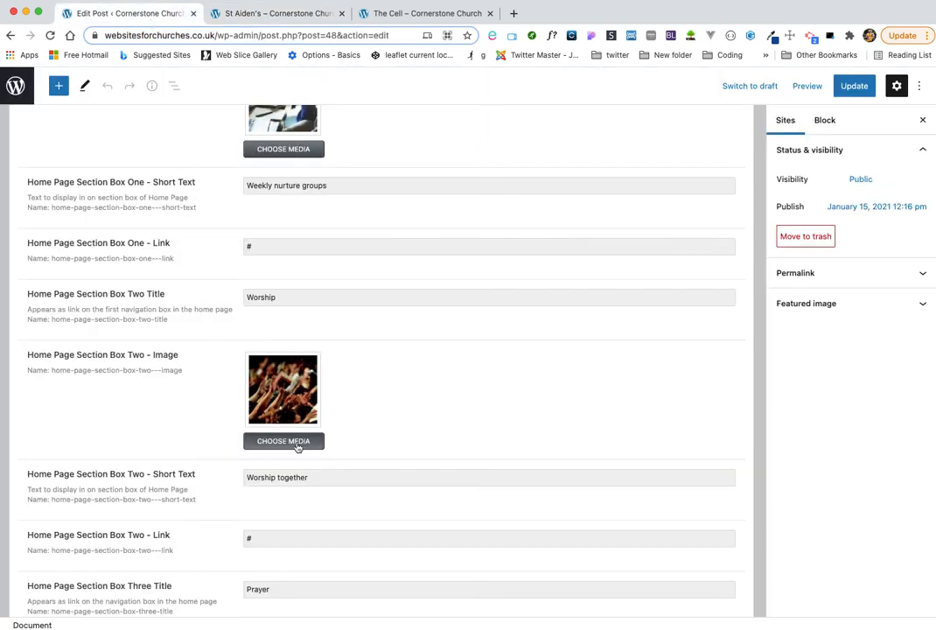
scroll(295, 445, "down", 5)
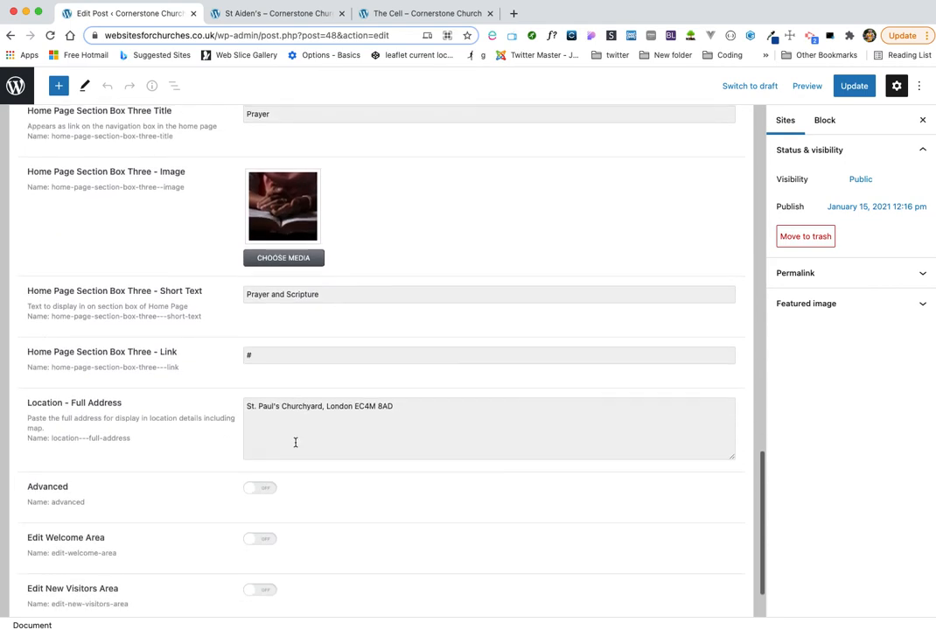
scroll(296, 447, "up", 7)
scroll(295, 446, "up", 2)
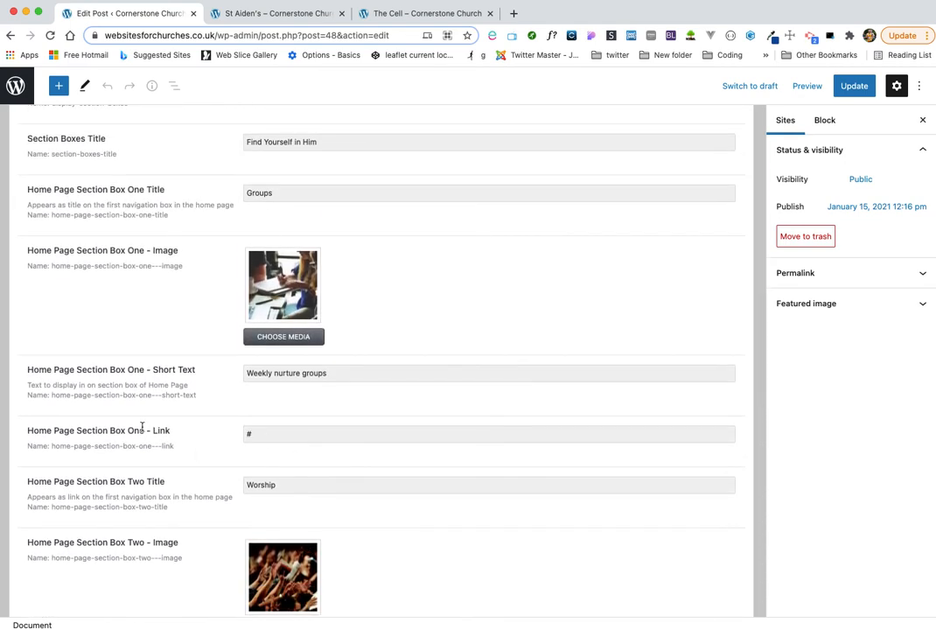
left_click(268, 434)
key("BackSpace")
key("super+v")
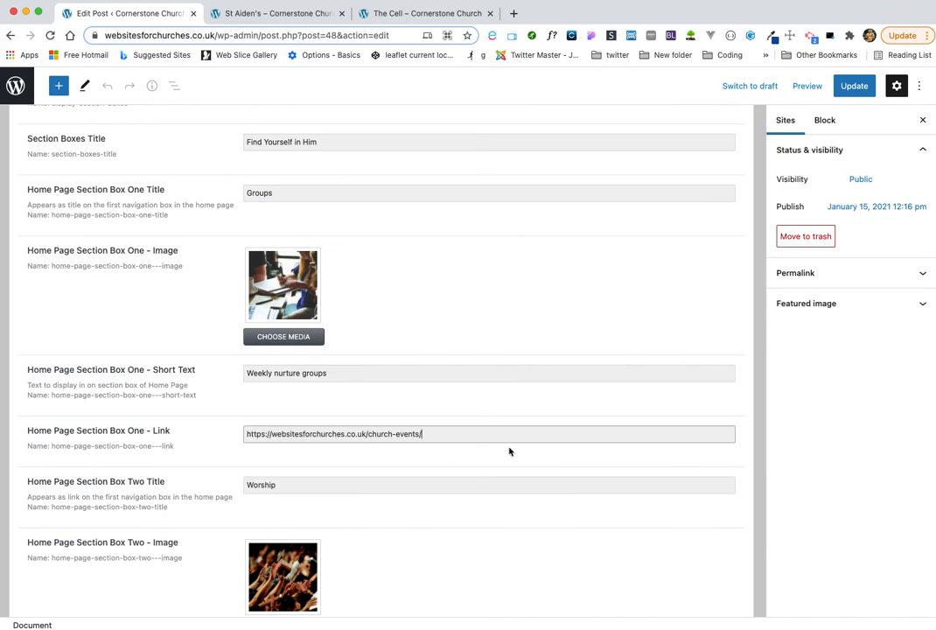
- Turn off Display Section Boxes and close the section box fields by turning off Edit Section Boxes
scroll(509, 449, "down", 3)
scroll(509, 445, "up", 4)
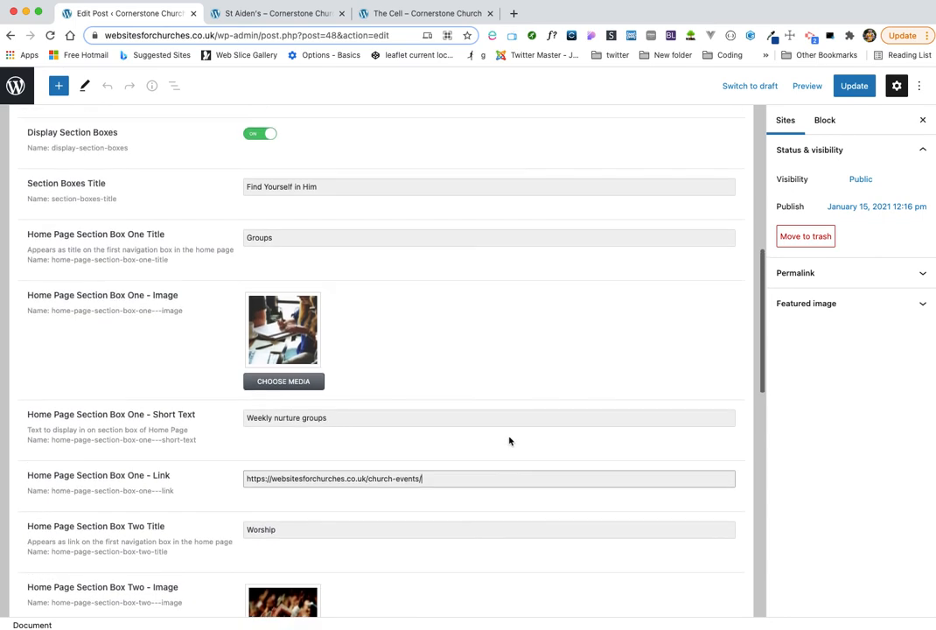
left_click(256, 136)
scroll(307, 265, "down", 1)
scroll(304, 239, "up", 3)
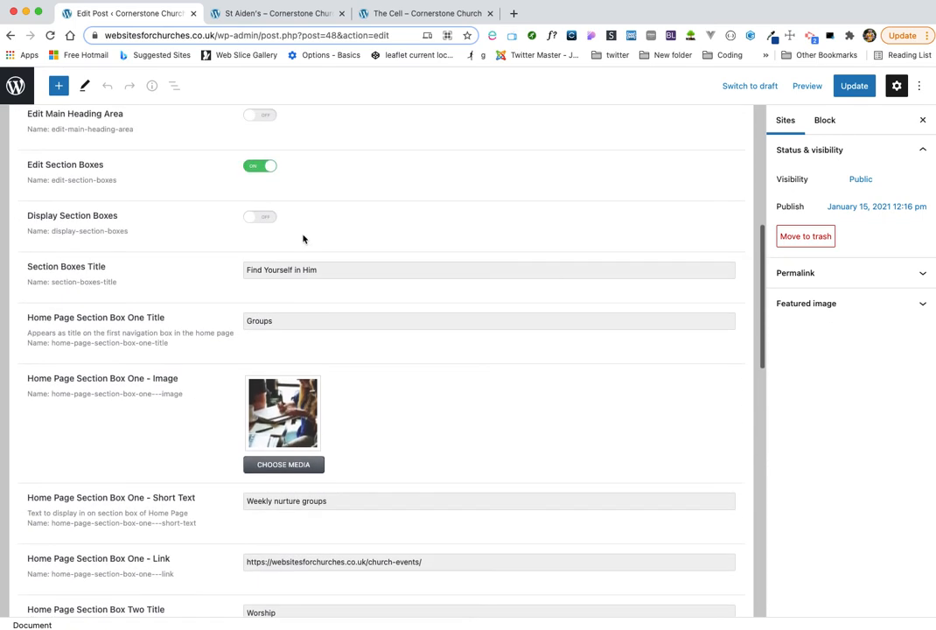
left_click(259, 217)
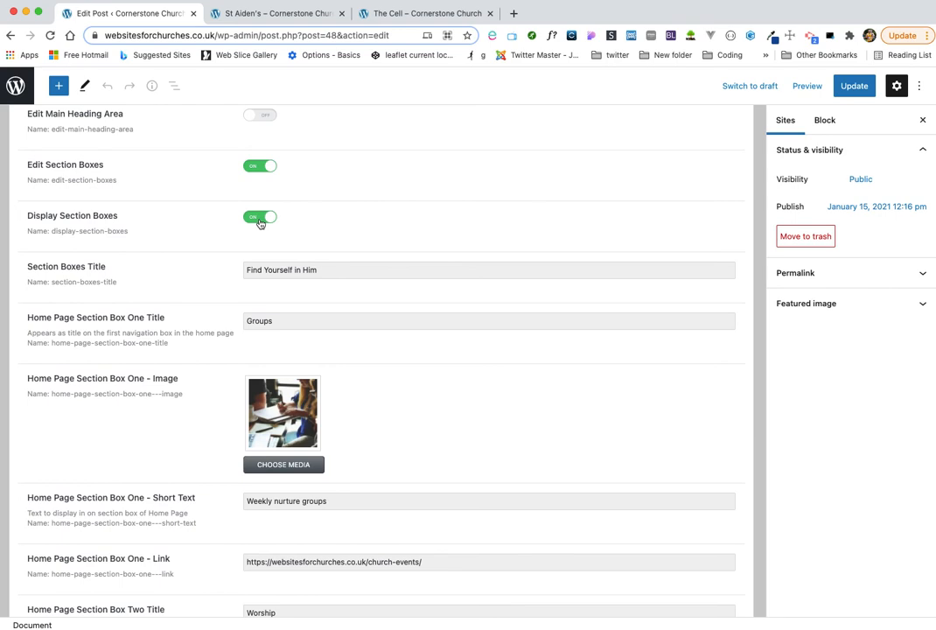
left_click(259, 218)
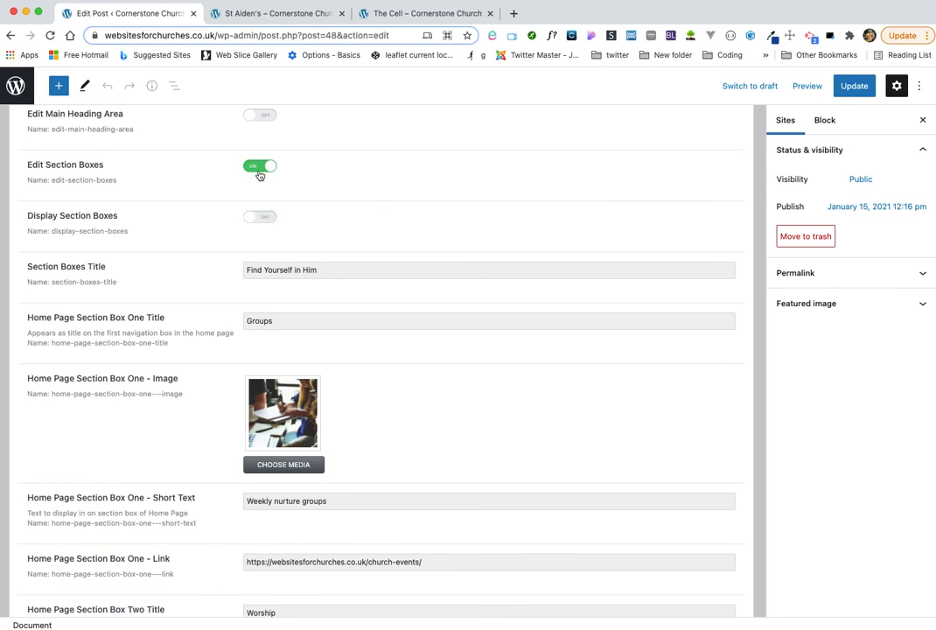
left_click(259, 165)
left_click(262, 278)
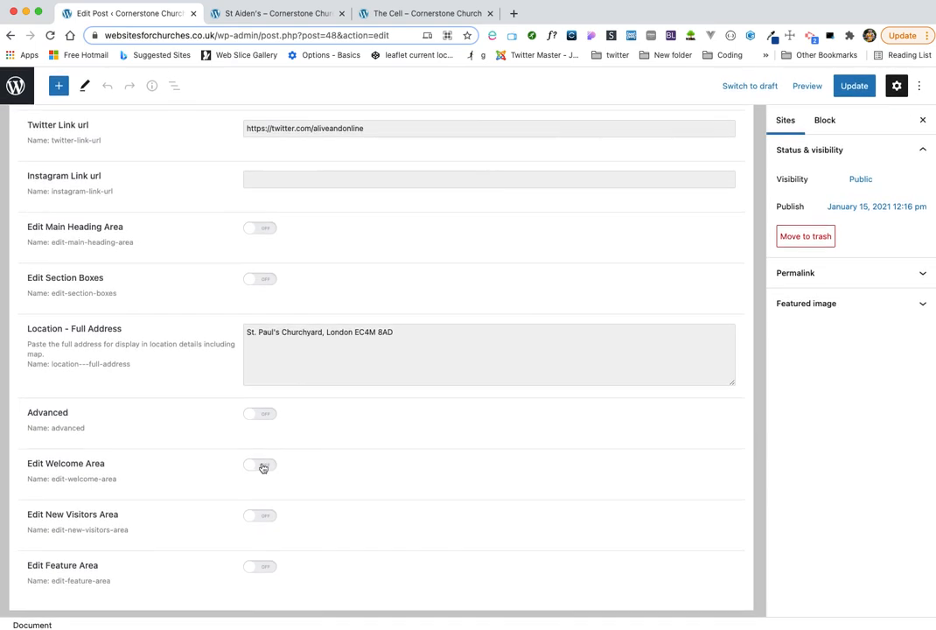
- Turn on Edit Welcome Area and inspect its title, content box, link and image fields
left_click(263, 467)
scroll(263, 467, "down", 5)
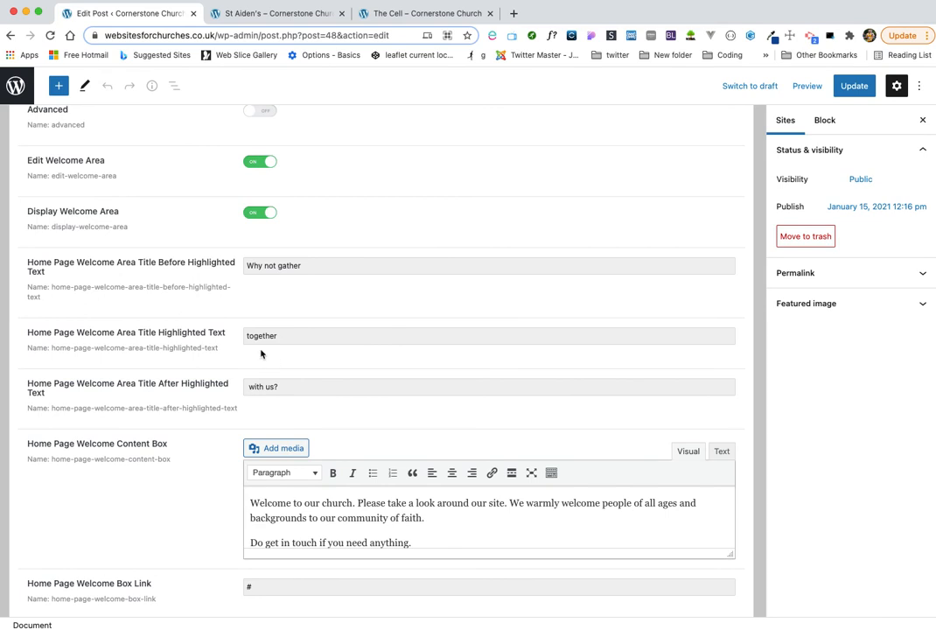
scroll(309, 521, "down", 1)
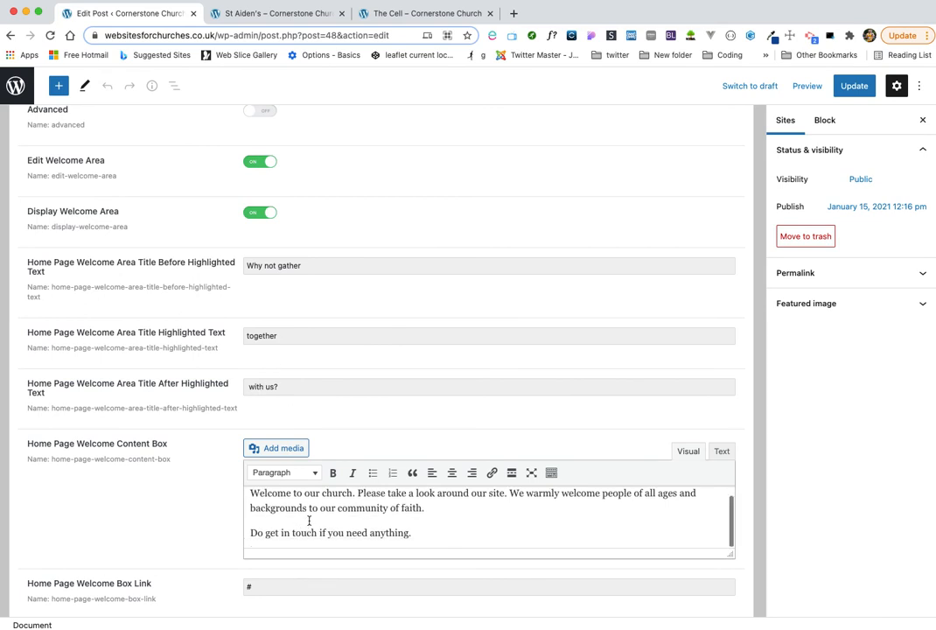
scroll(309, 518, "up", 1)
scroll(172, 490, "down", 3)
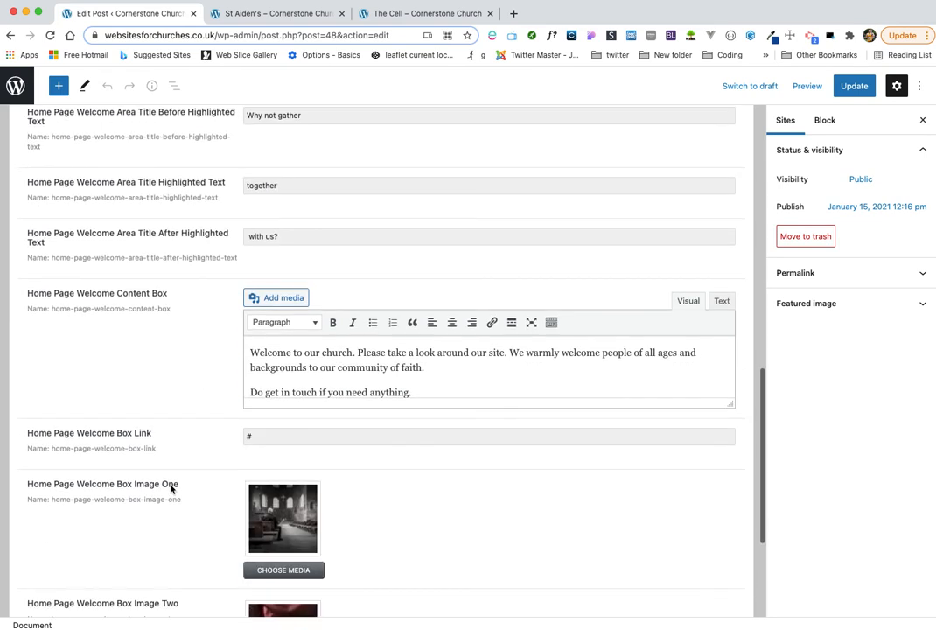
- Compare the welcome heading and text on the published page with the welcome title and content box fields in the settings
left_click(262, 14)
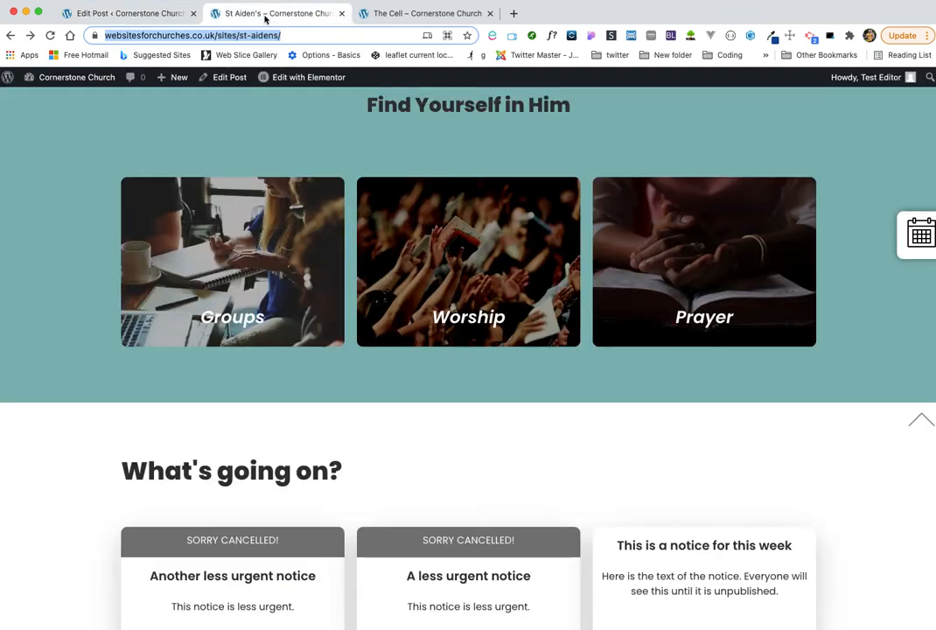
scroll(255, 337, "up", 7)
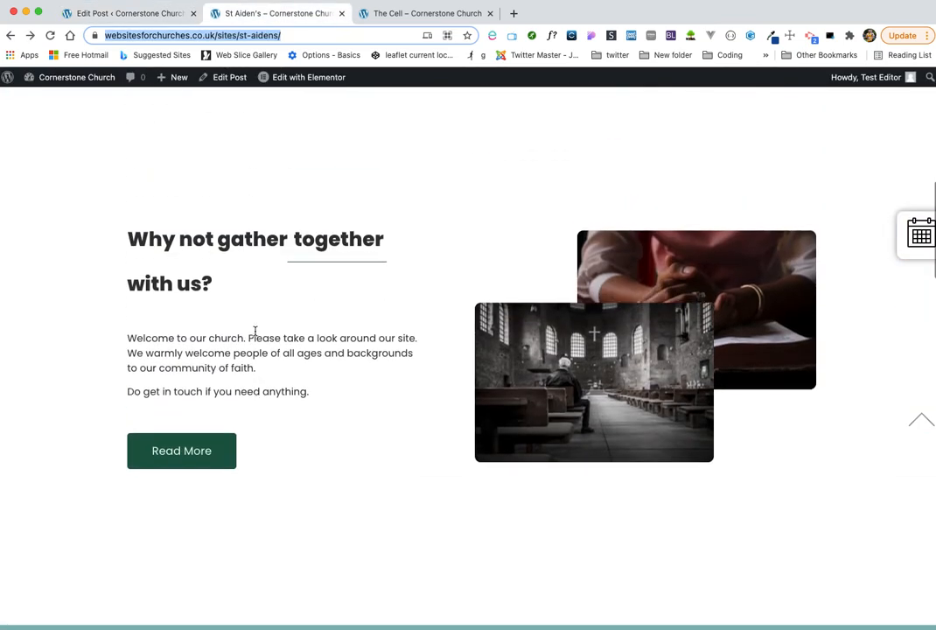
left_click_drag(146, 348, 179, 388)
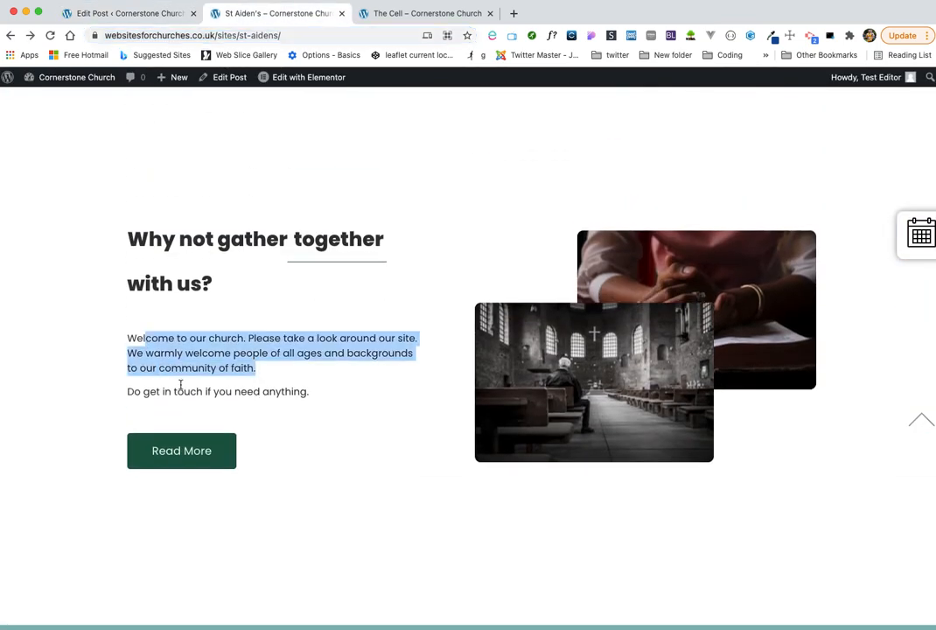
left_click(147, 15)
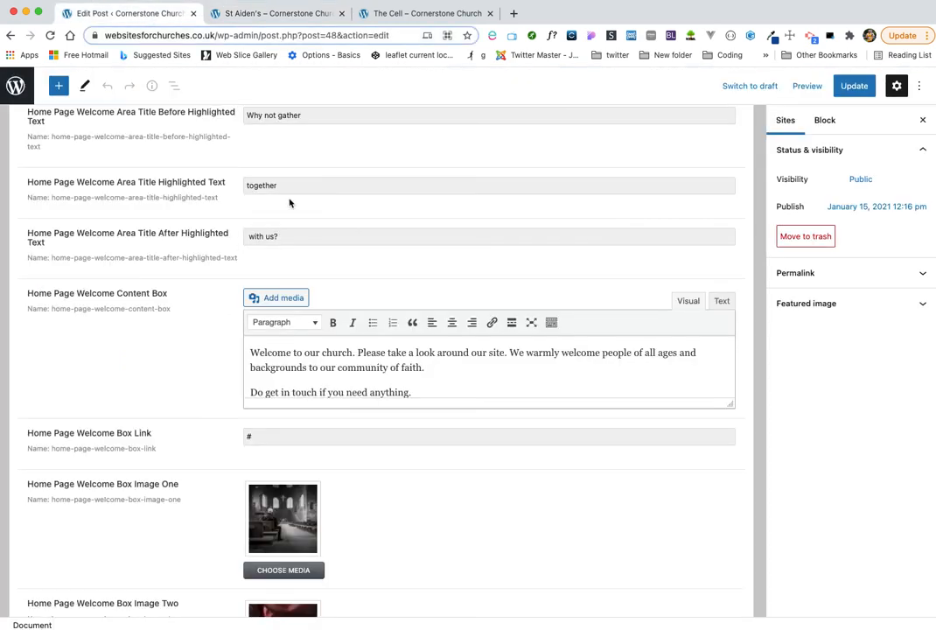
scroll(200, 198, "up", 2)
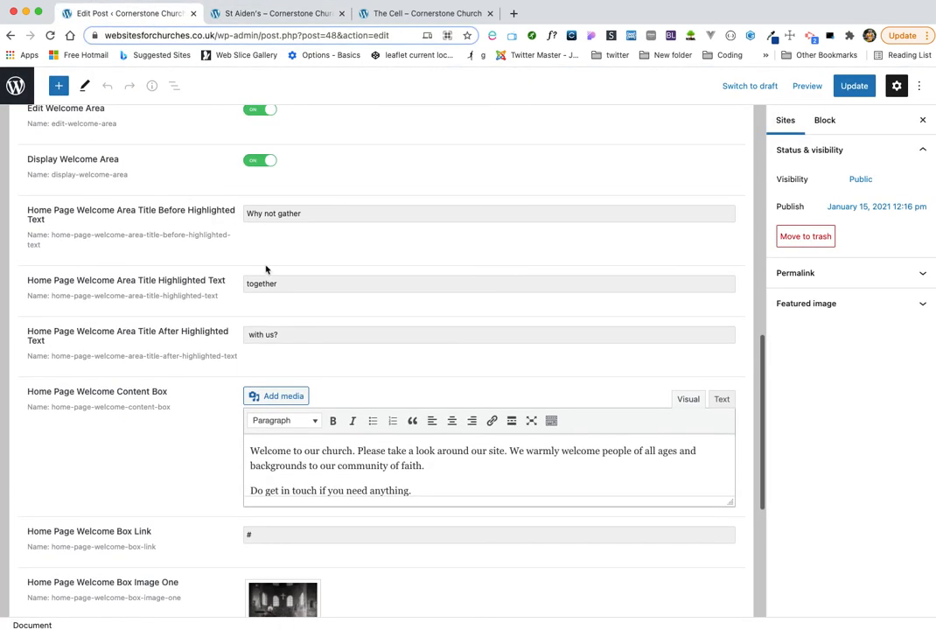
left_click(279, 336)
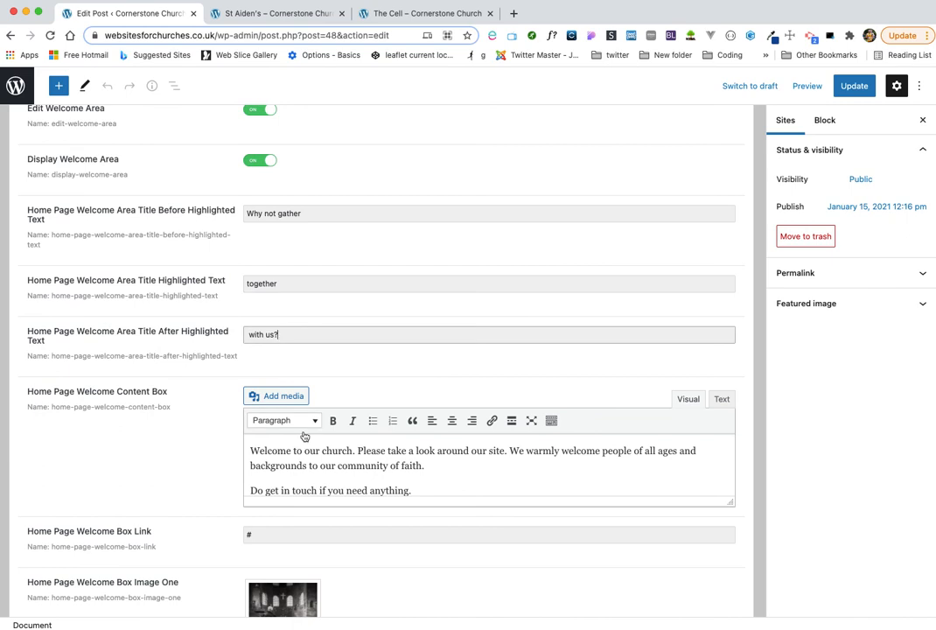
left_click(328, 476)
scroll(329, 477, "down", 1)
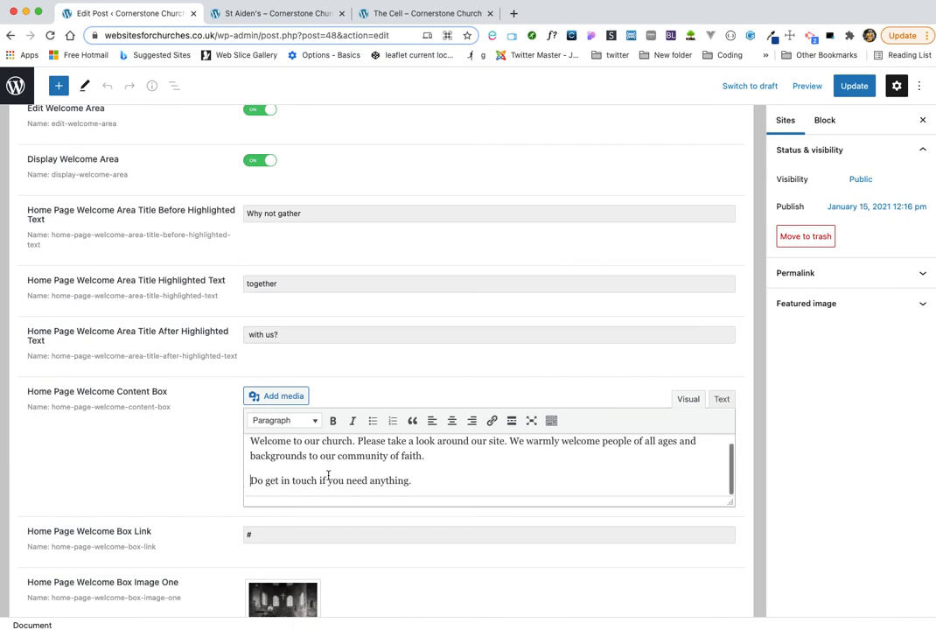
scroll(328, 477, "up", 1)
- Compare Welcome Box Image One and Image Two in the settings with the two overlapping pictures on the published page
scroll(151, 436, "down", 6)
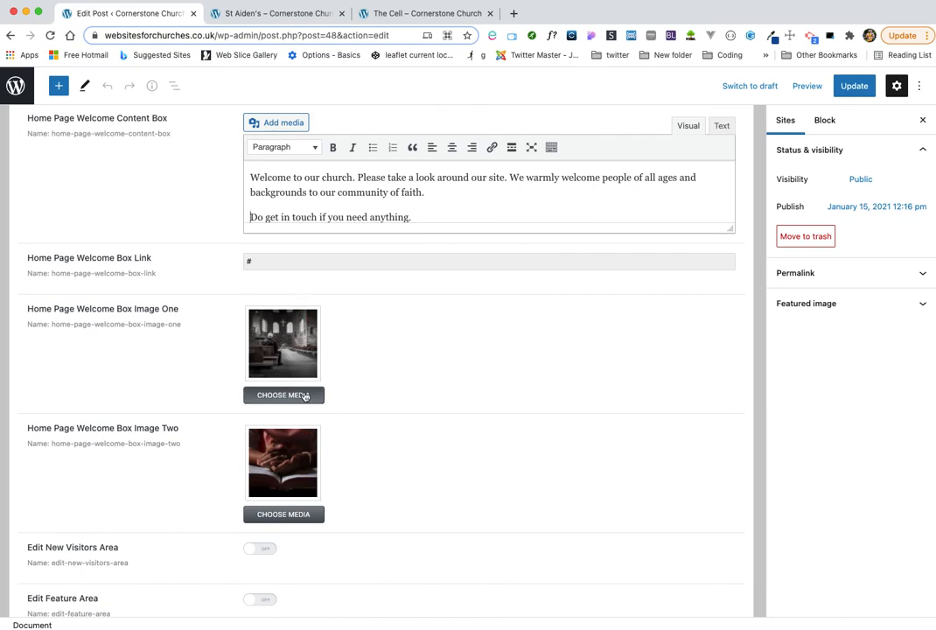
mouse_move(292, 338)
mouse_move(295, 447)
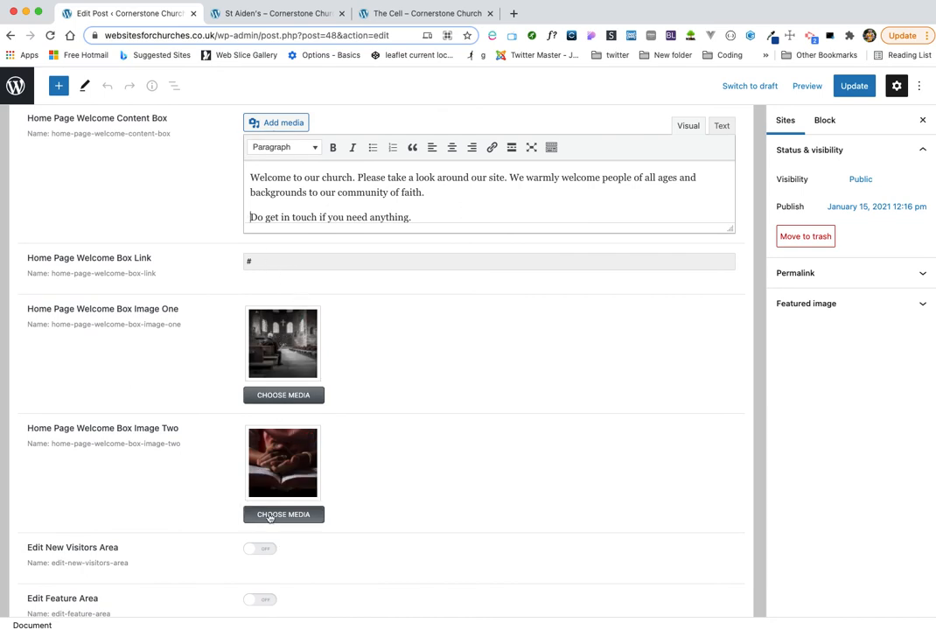
left_click(260, 26)
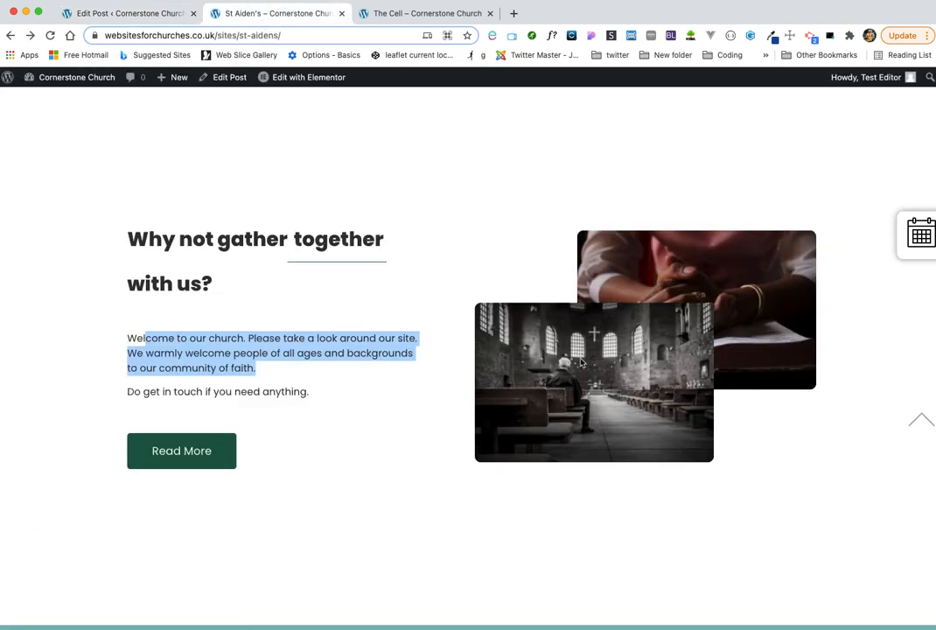
scroll(609, 370, "down", 2)
scroll(609, 369, "up", 2)
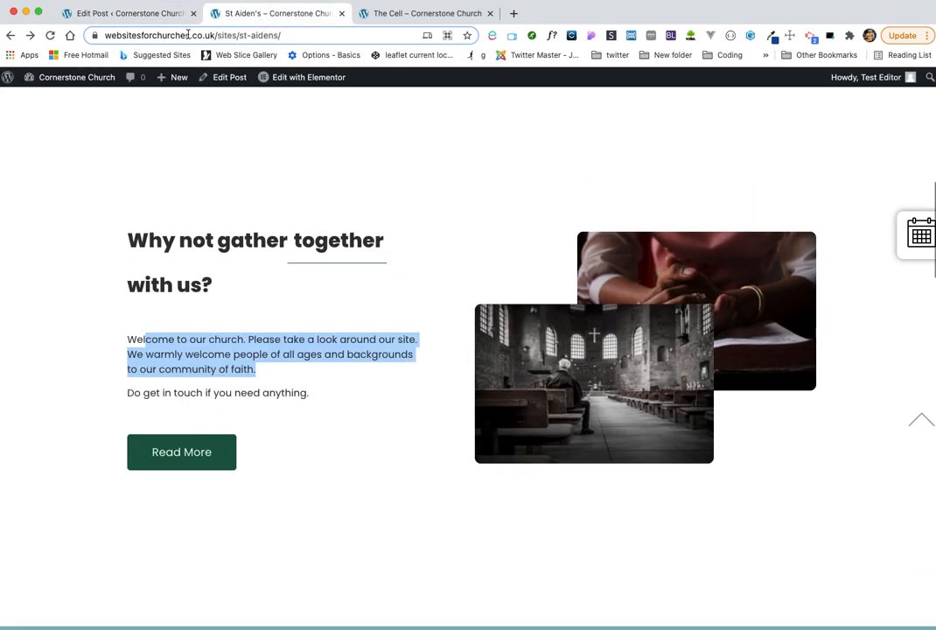
- Replace Home Page Welcome Box Image One with the stones-2780171_640 picture from the media library
left_click(159, 11)
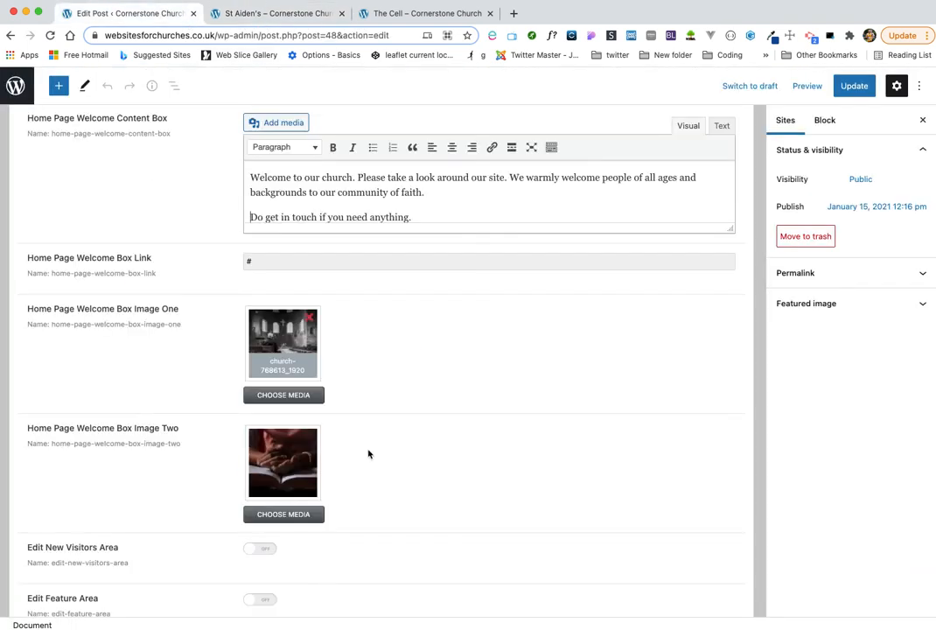
left_click(284, 396)
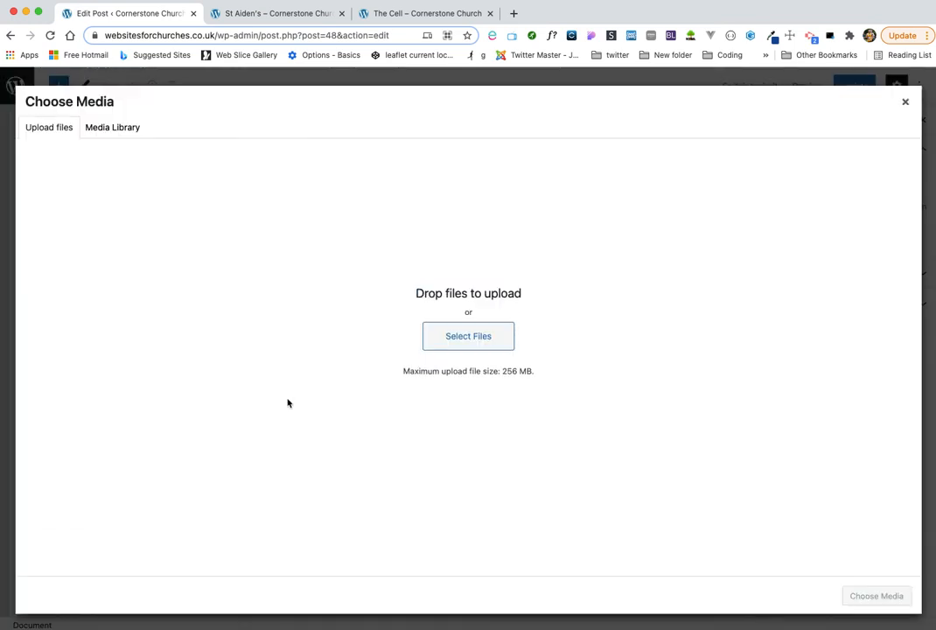
left_click(112, 132)
scroll(420, 386, "down", 10)
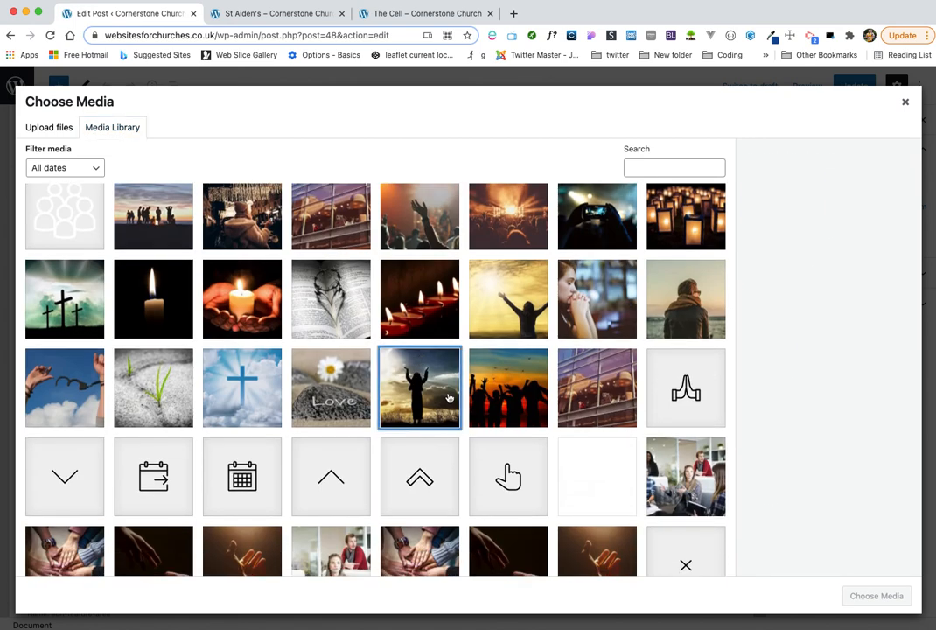
left_click(449, 398)
left_click(348, 389)
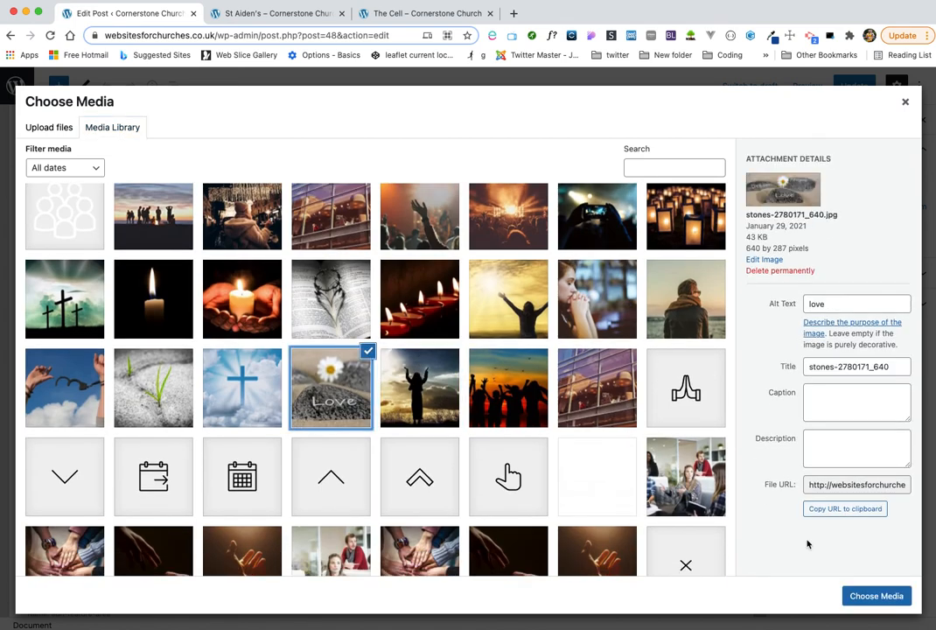
left_click(876, 596)
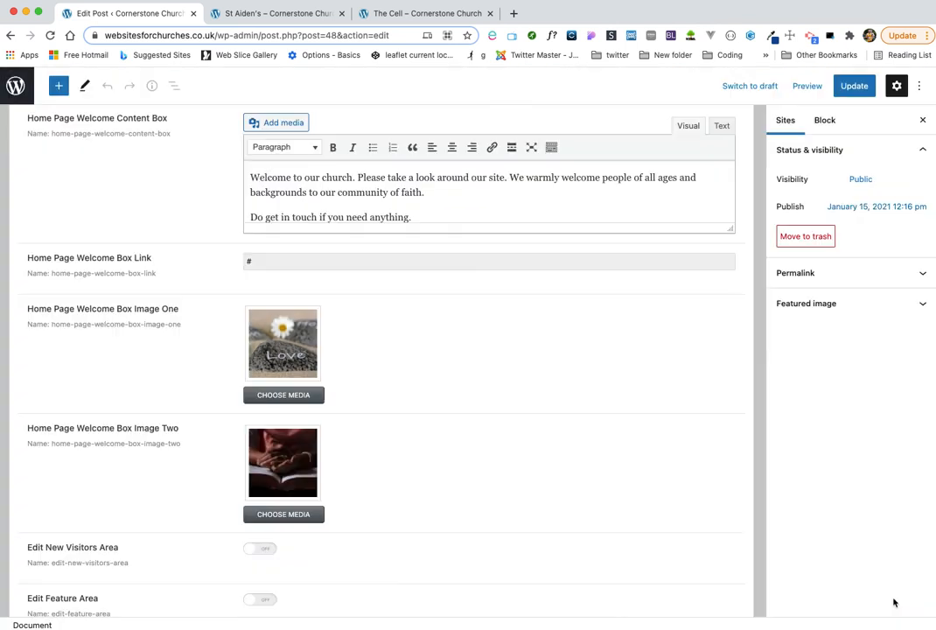
- Update the St Aiden's post and reload the published page to check the overlapping welcome pictures
left_click(854, 86)
left_click(280, 14)
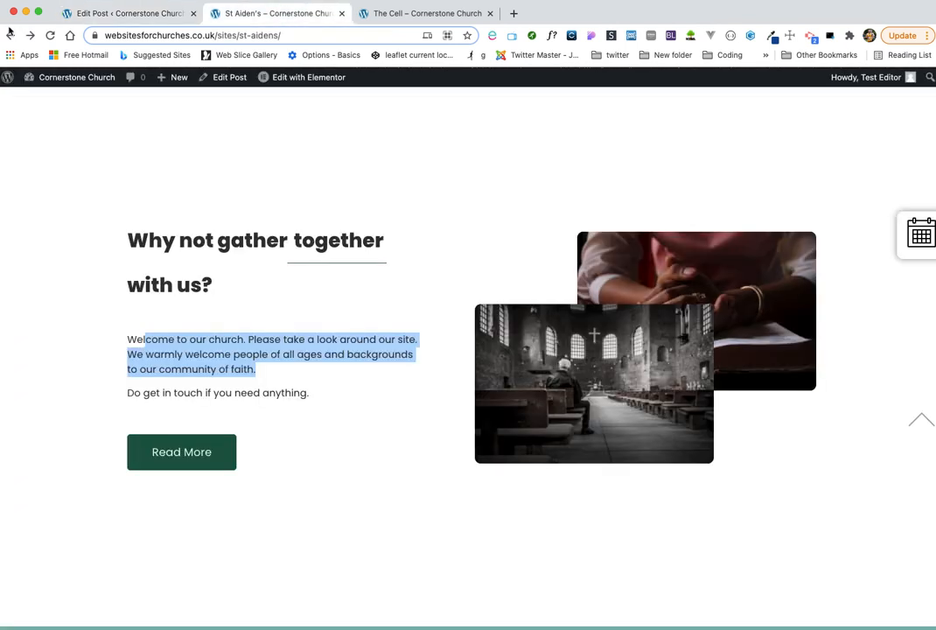
left_click(49, 36)
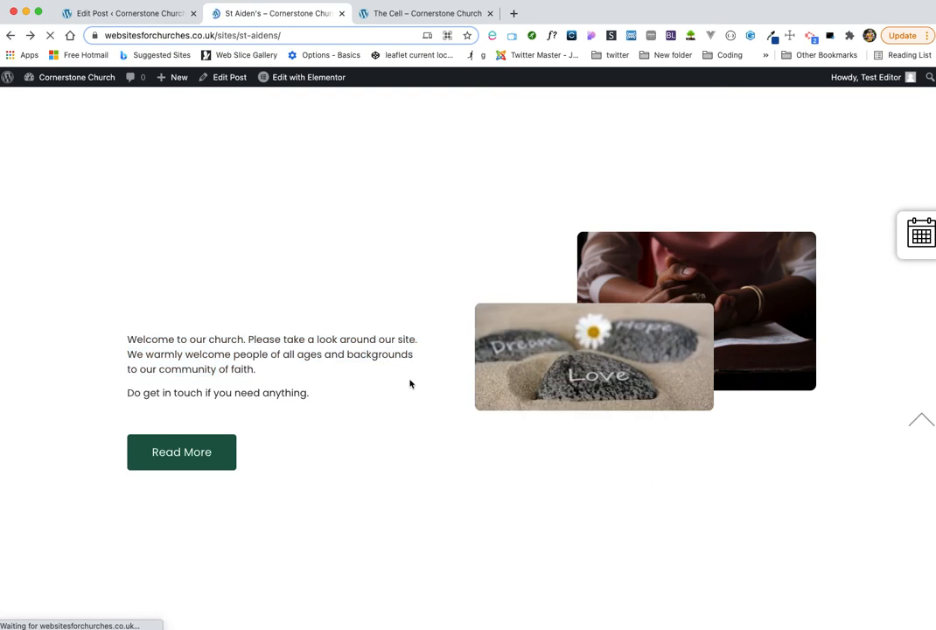
scroll(525, 426, "down", 2)
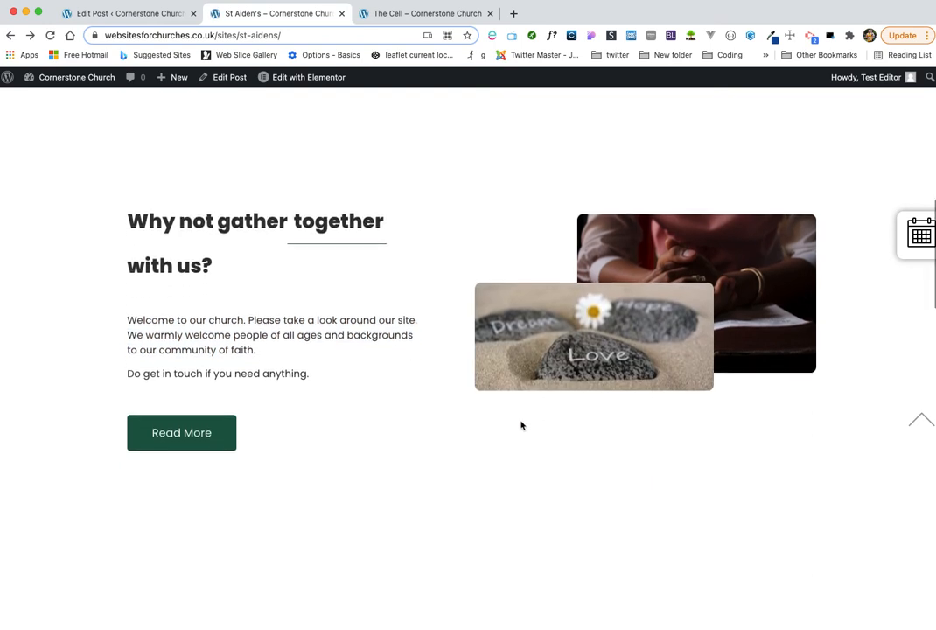
- Examine the "What's going on?" notices and the monthly focus feature area on the published page
scroll(522, 426, "down", 5)
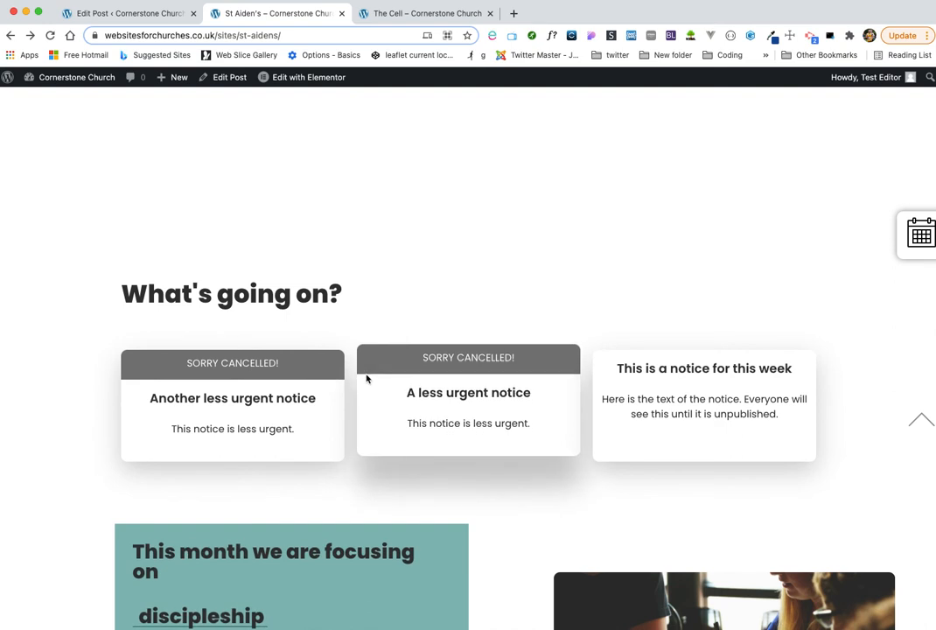
scroll(367, 378, "down", 1)
scroll(366, 379, "down", 5)
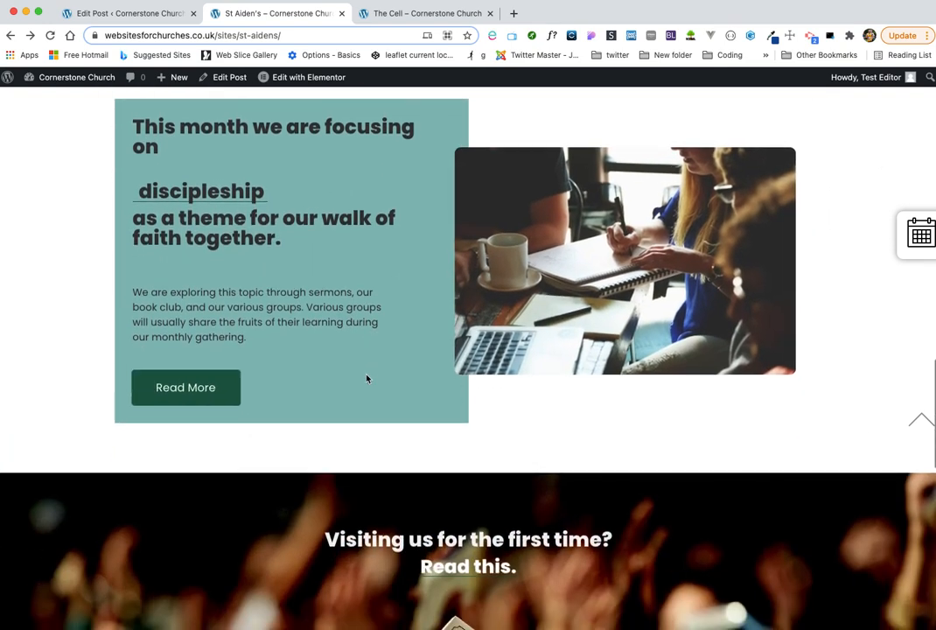
scroll(367, 378, "down", 1)
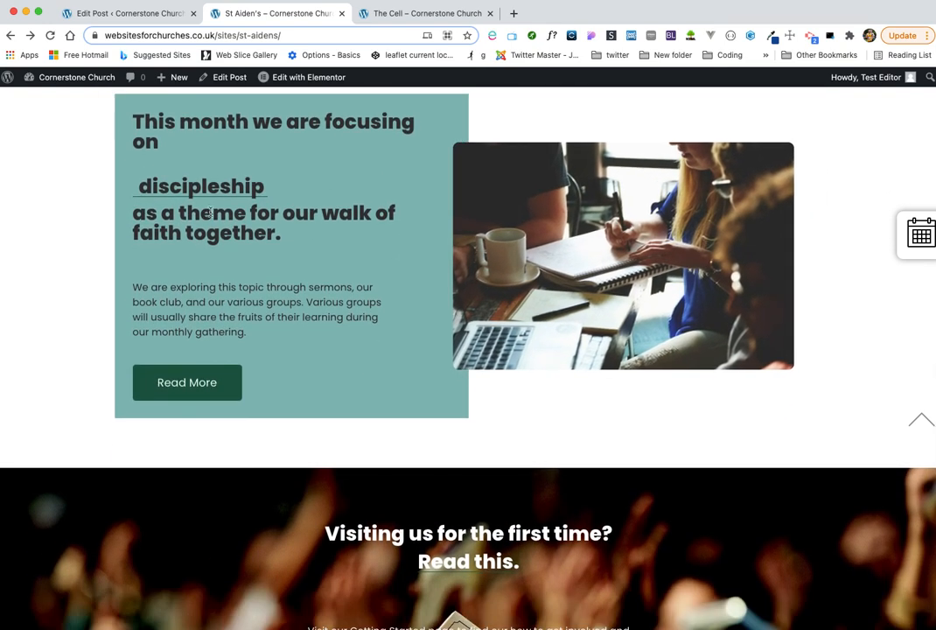
- In the post settings, switch Display Welcome Area off and back on, and close its fields by turning off Edit Welcome Area
left_click(122, 15)
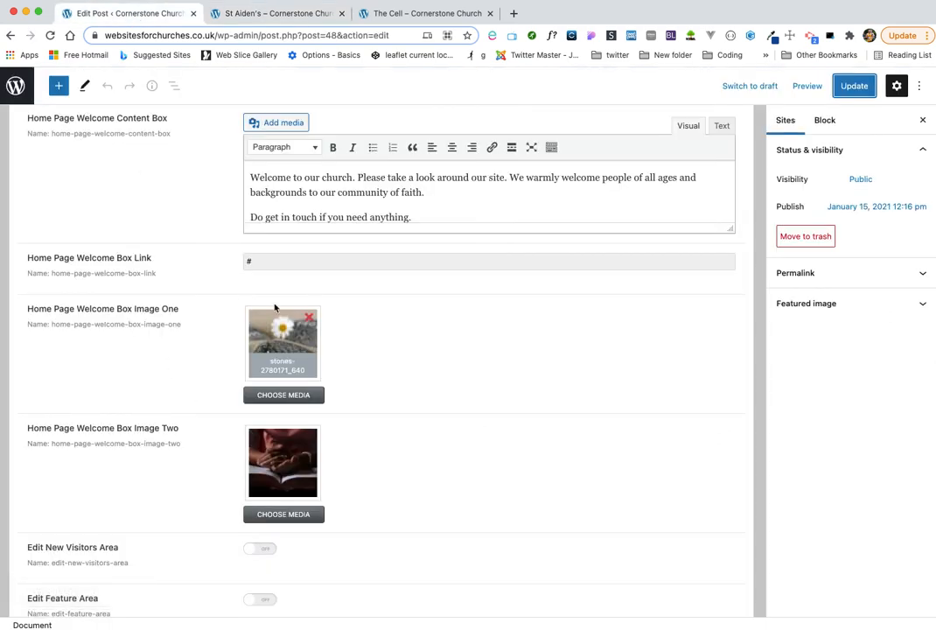
scroll(242, 384, "up", 5)
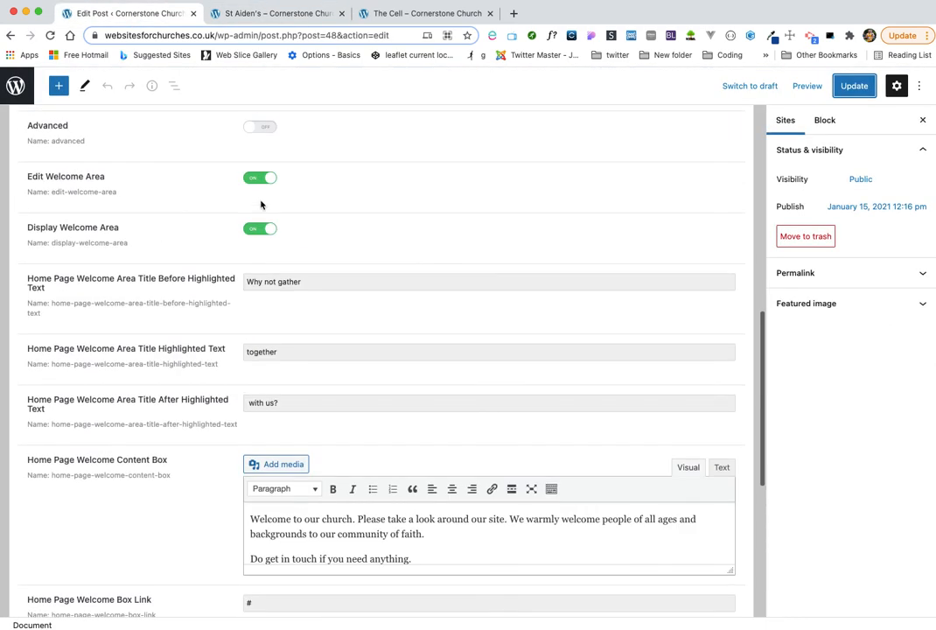
left_click(261, 230)
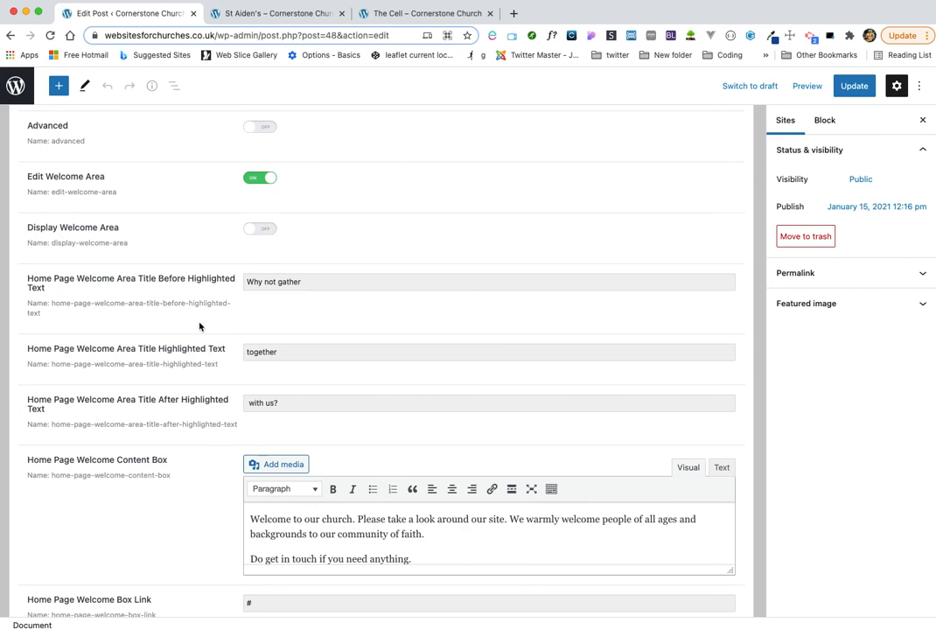
scroll(201, 324, "down", 1)
scroll(199, 326, "up", 1)
left_click(263, 253)
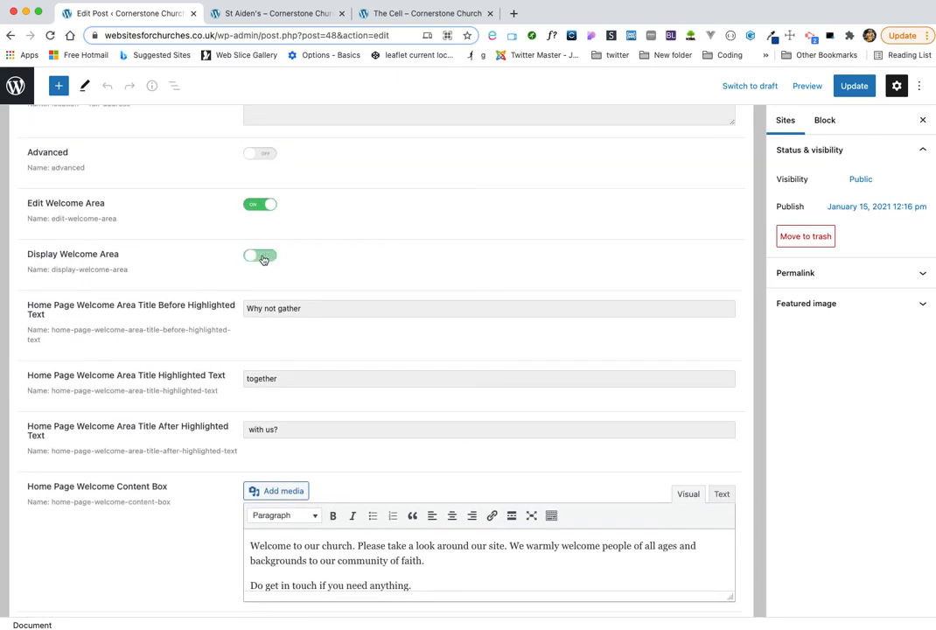
left_click(260, 206)
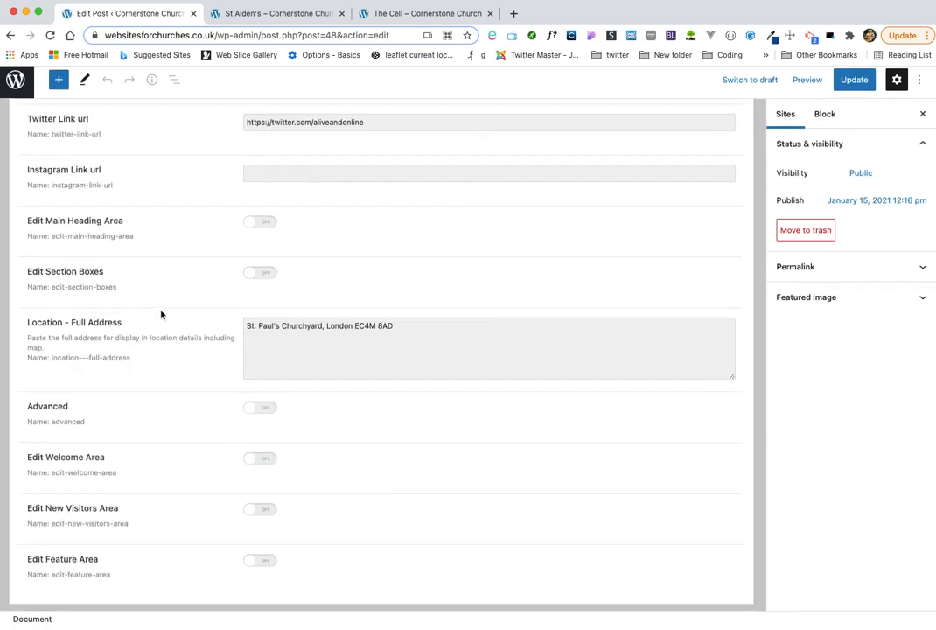
- Turn on Edit Feature Area and inspect its title, short content, image and link fields
left_click(261, 566)
scroll(260, 567, "down", 5)
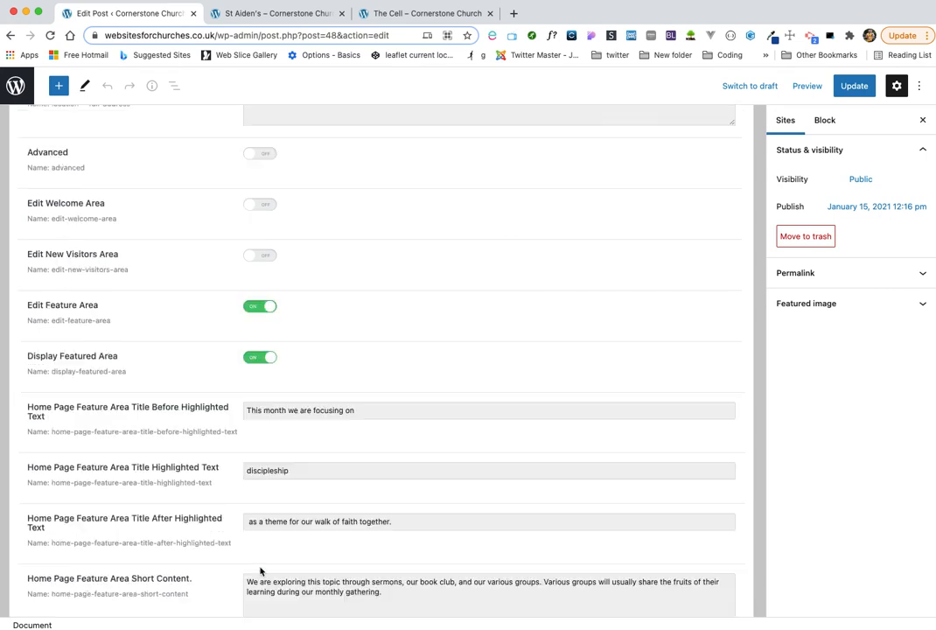
scroll(261, 570, "down", 1)
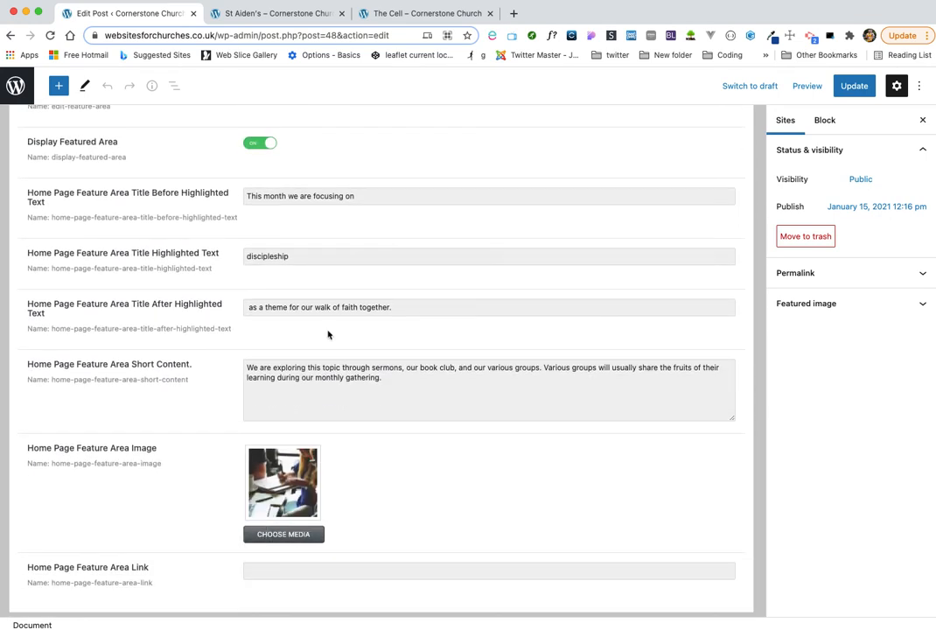
scroll(328, 334, "up", 2)
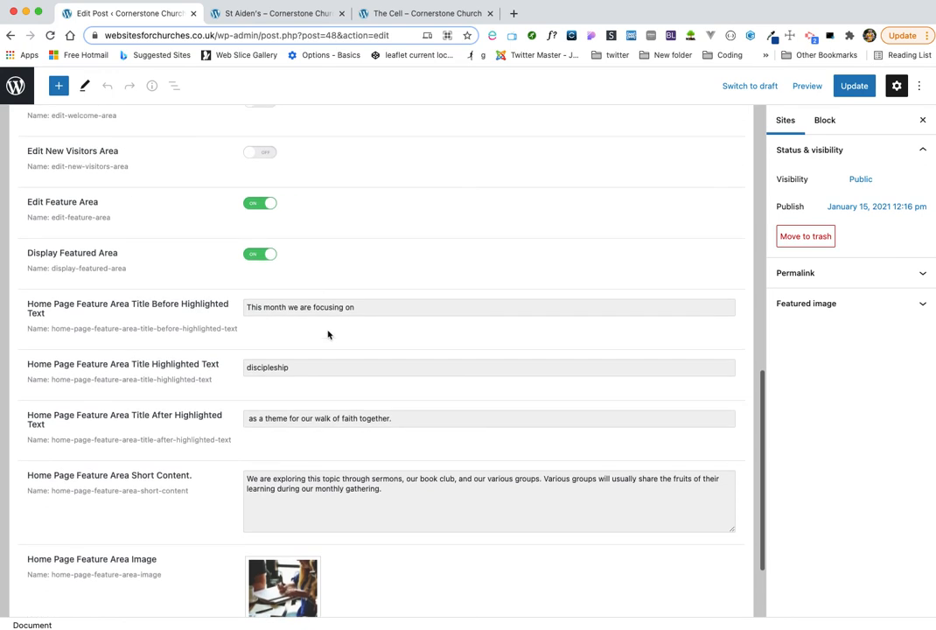
- Switch Display Featured Area off and back on, and close its fields by turning off Edit Feature Area
left_click(263, 257)
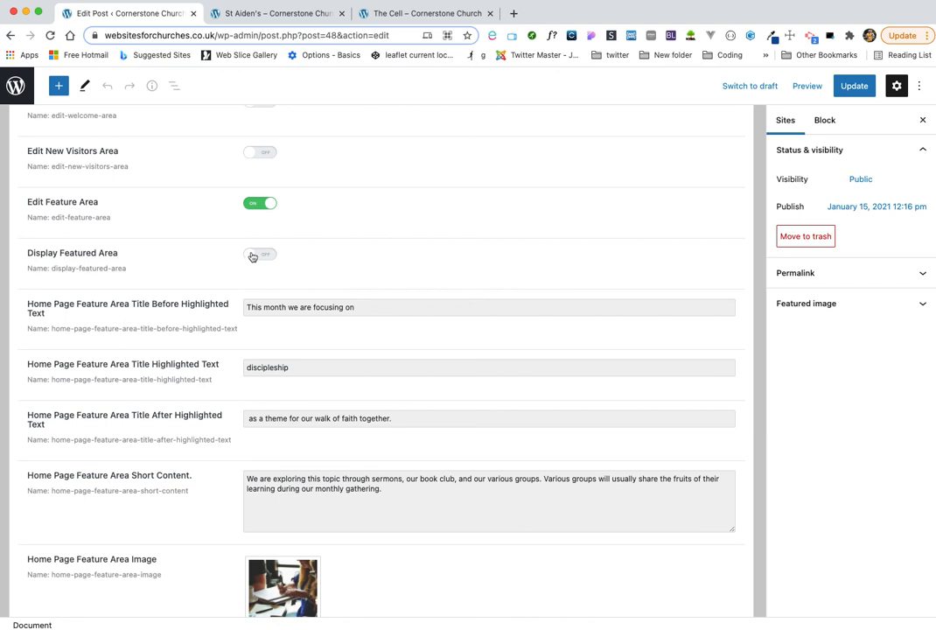
left_click(262, 257)
left_click(263, 205)
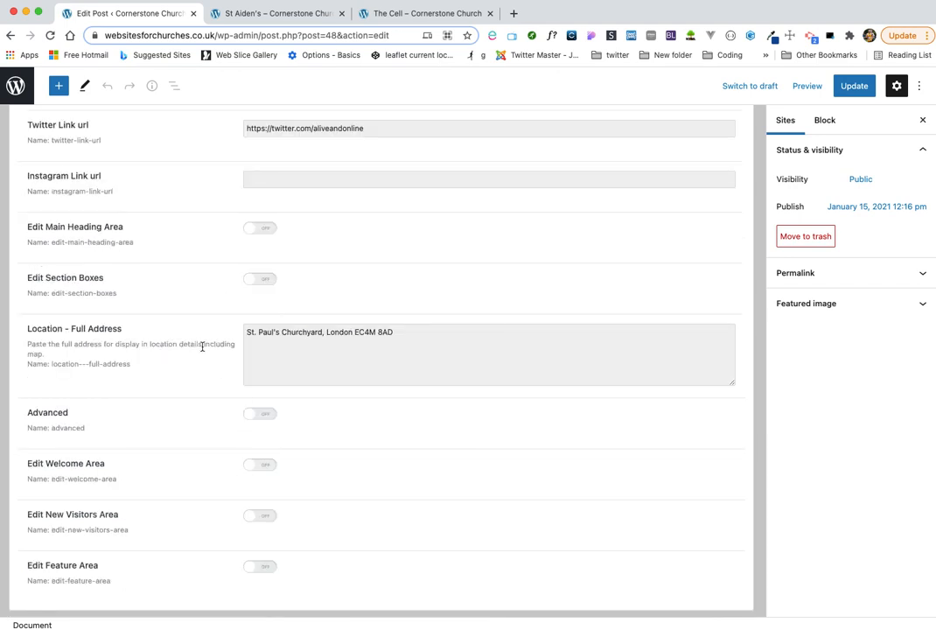
- Examine the "Visiting us for the first time?" section on the published page, including its background picture
left_click(273, 13)
scroll(390, 356, "down", 3)
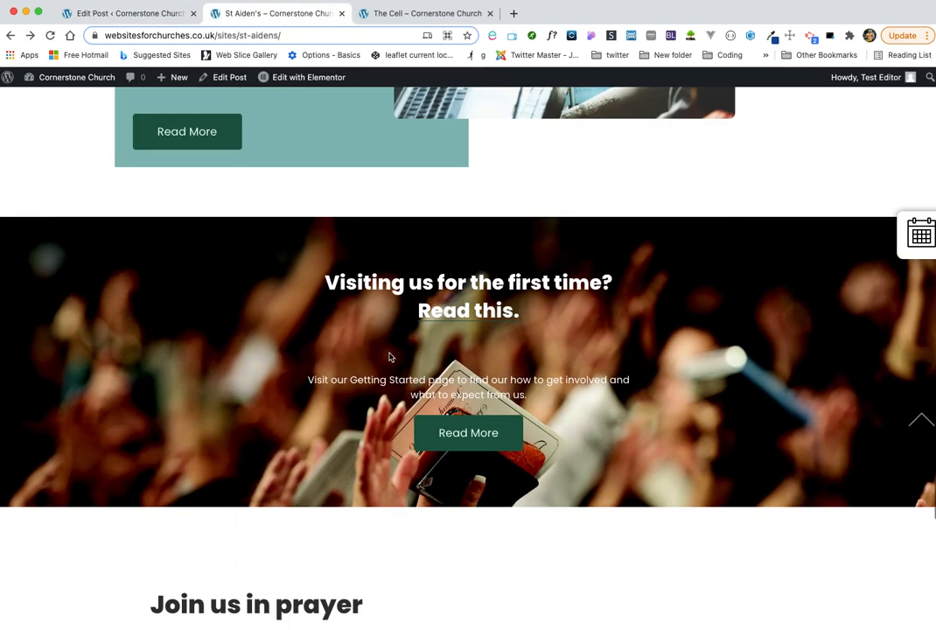
scroll(508, 427, "down", 2)
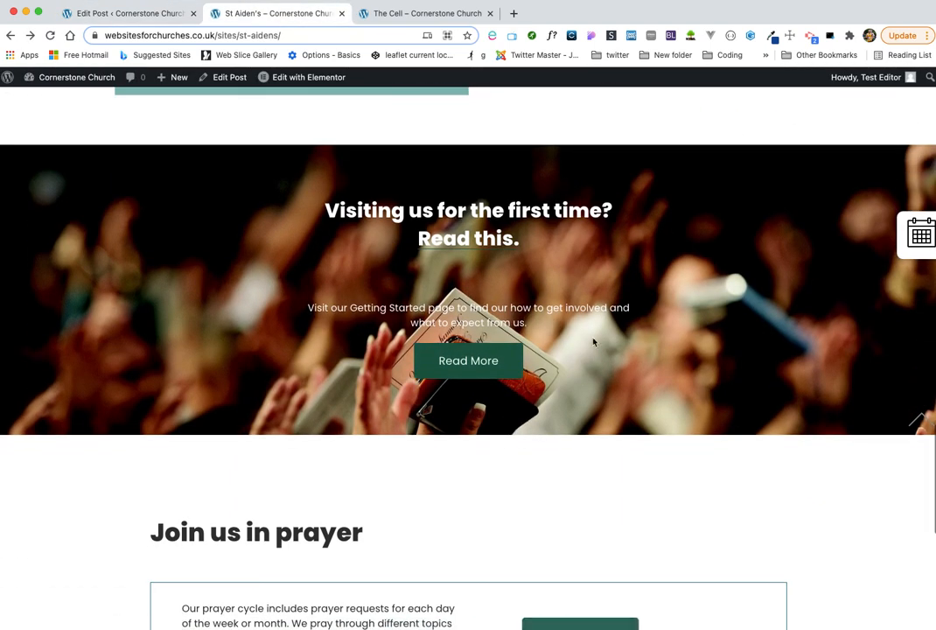
scroll(599, 319, "down", 1)
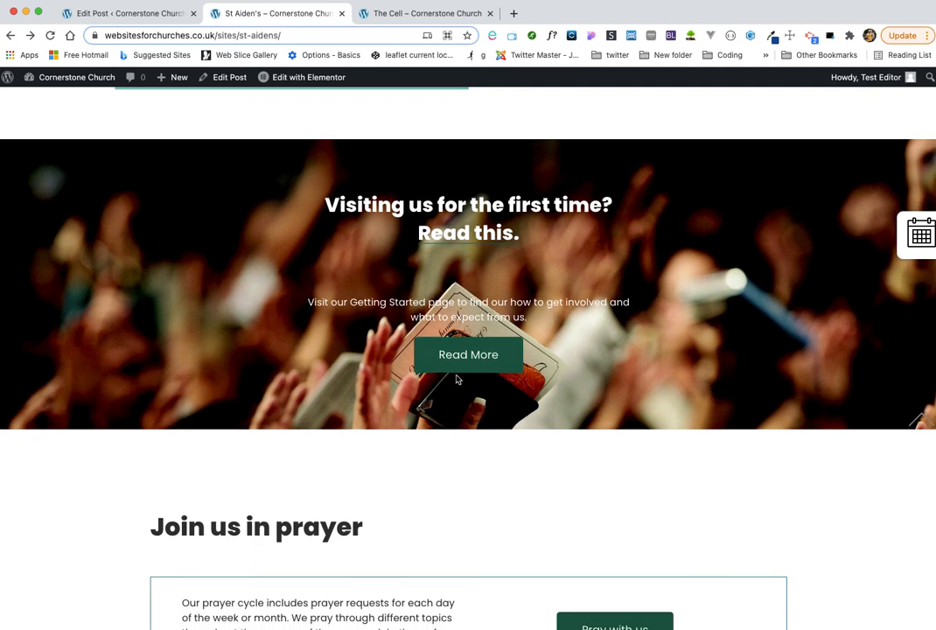
- Turn on Edit New Visitors Area in the post settings and bring up its content fields
left_click(153, 15)
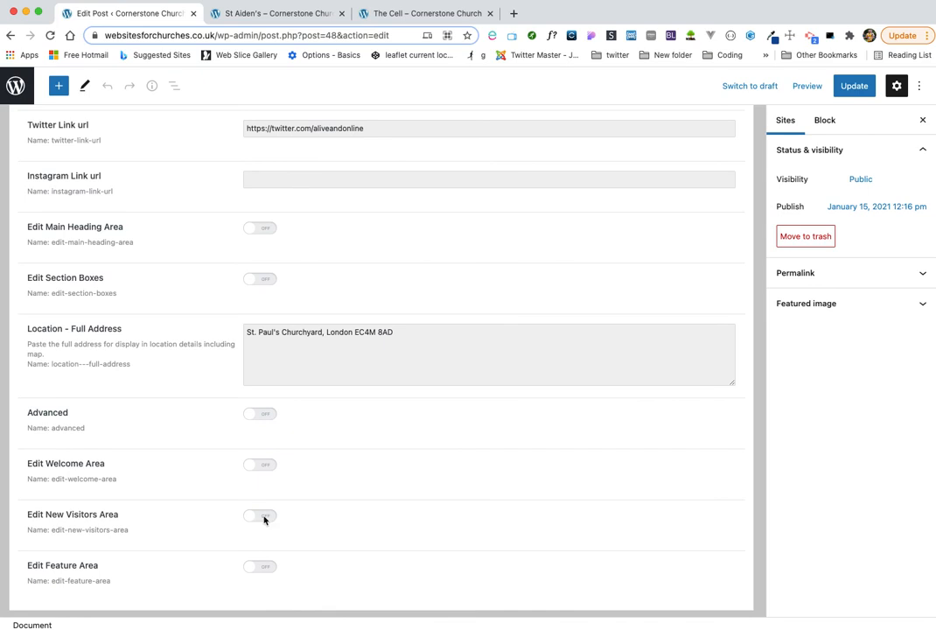
left_click(261, 517)
scroll(266, 517, "down", 5)
left_click(267, 176)
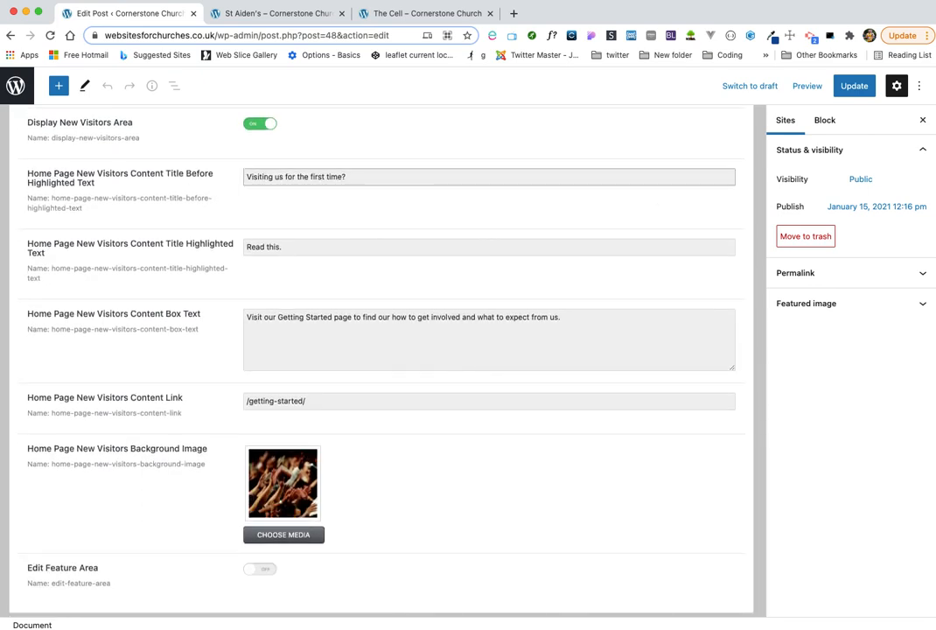
- Compare the new visitors title, link and background image settings with the first-time visitor section on the published page
mouse_move(316, 165)
left_mouse_down()
mouse_move(362, 180)
mouse_move(330, 168)
left_mouse_up()
mouse_move(277, 221)
left_mouse_down()
mouse_move(290, 291)
mouse_move(285, 242)
left_mouse_up()
mouse_move(275, 378)
left_mouse_down()
mouse_move(198, 388)
mouse_move(282, 389)
left_mouse_up()
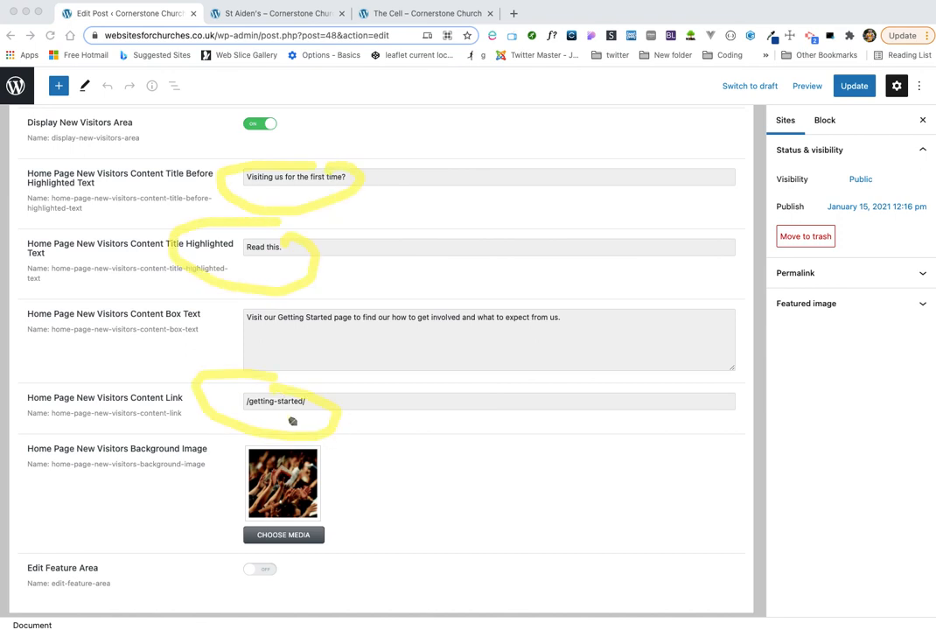
mouse_move(285, 448)
left_mouse_down()
mouse_move(398, 470)
mouse_move(351, 454)
left_mouse_up()
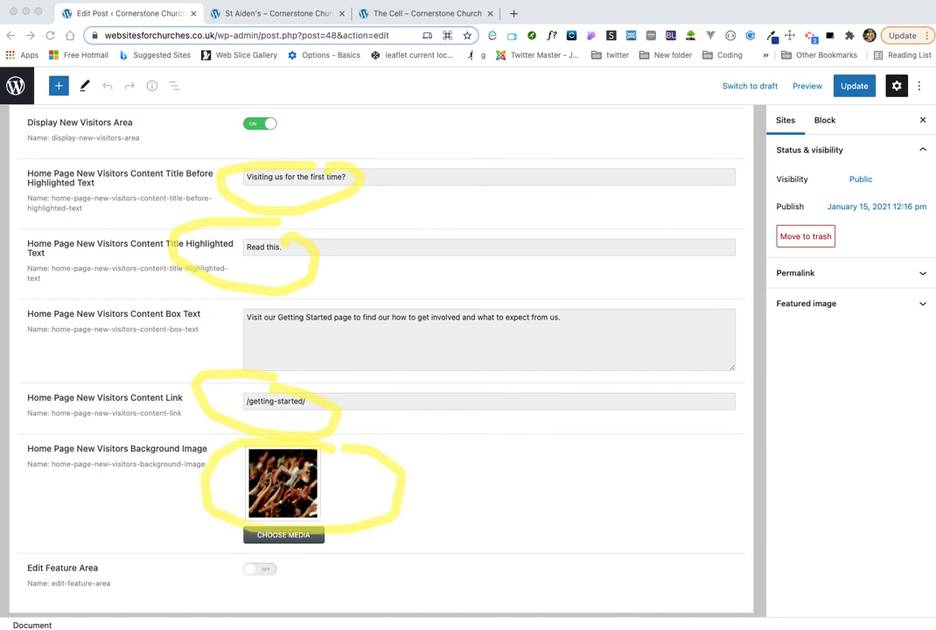
key("Escape")
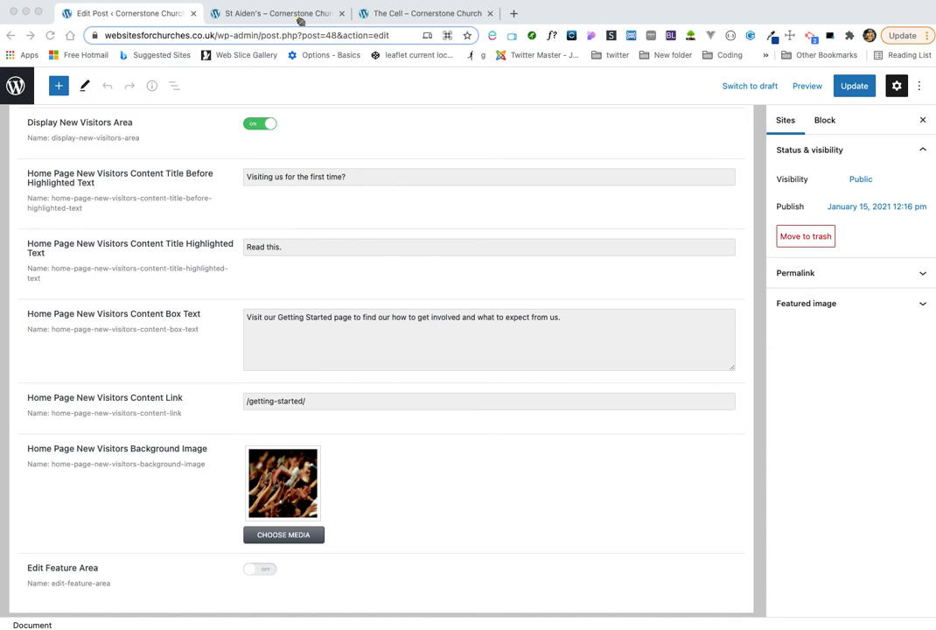
left_click(272, 14)
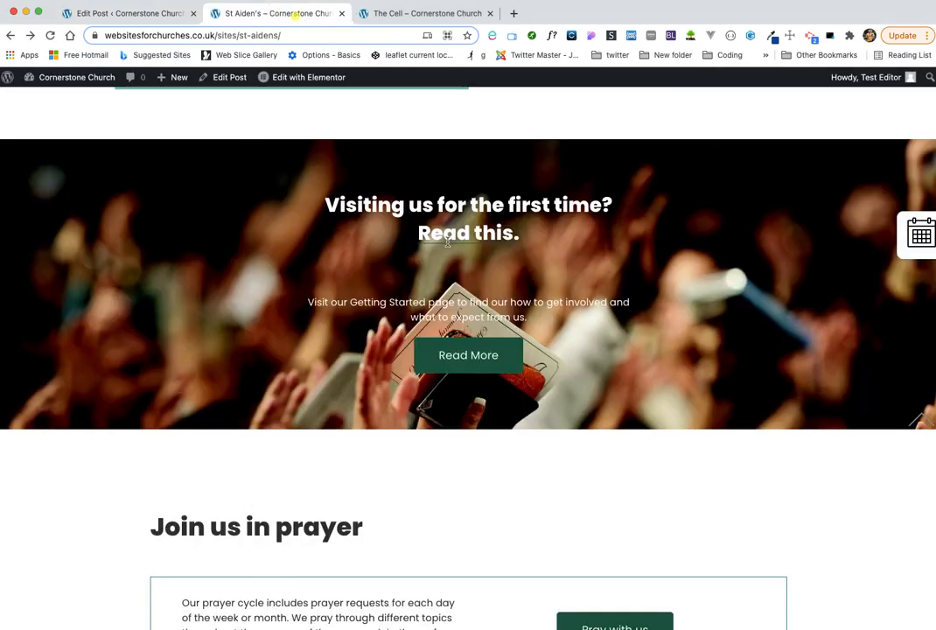
left_click(130, 14)
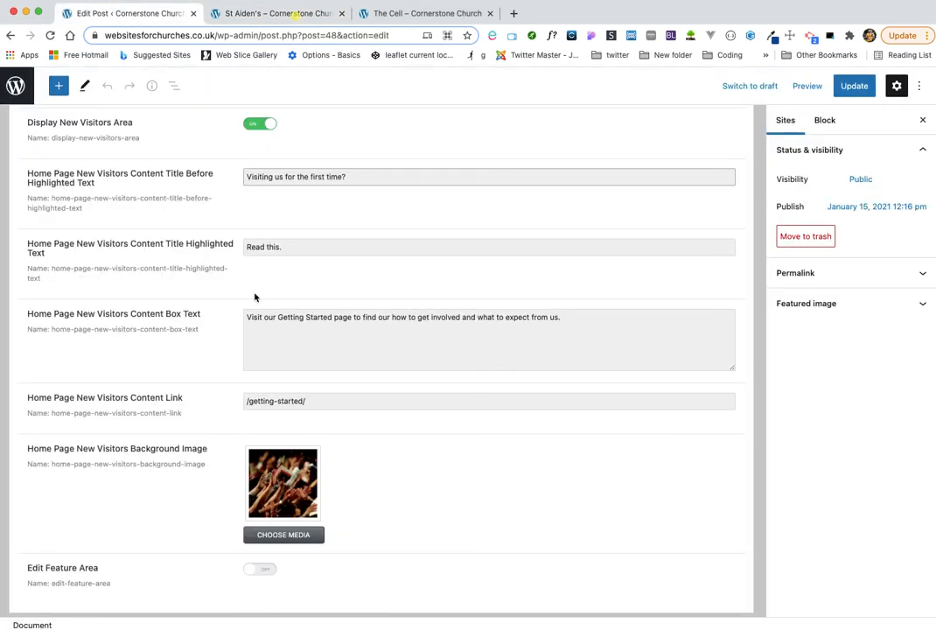
- Review the St Aiden's post from the new visitors fields back to the first settings, pointing out the Update command
scroll(312, 278, "up", 1)
scroll(312, 279, "down", 1)
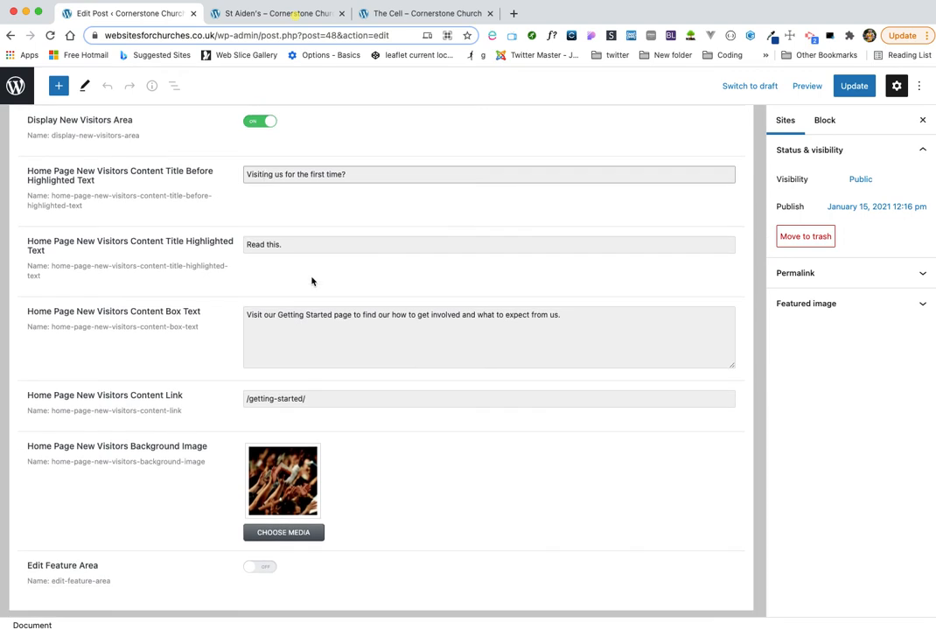
scroll(331, 280, "up", 15)
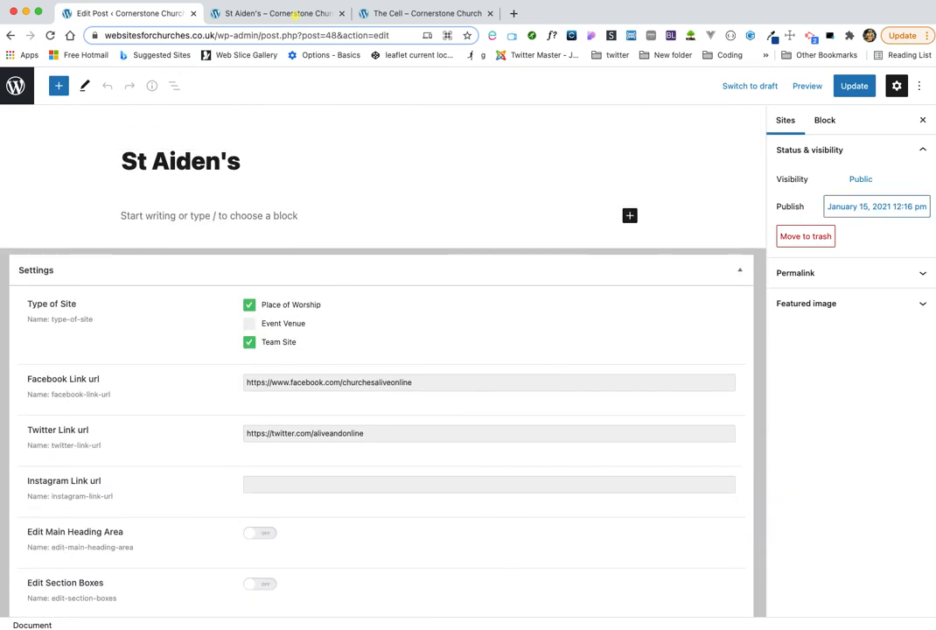
mouse_move(857, 74)
left_mouse_down()
mouse_move(912, 109)
mouse_move(862, 85)
left_mouse_up()
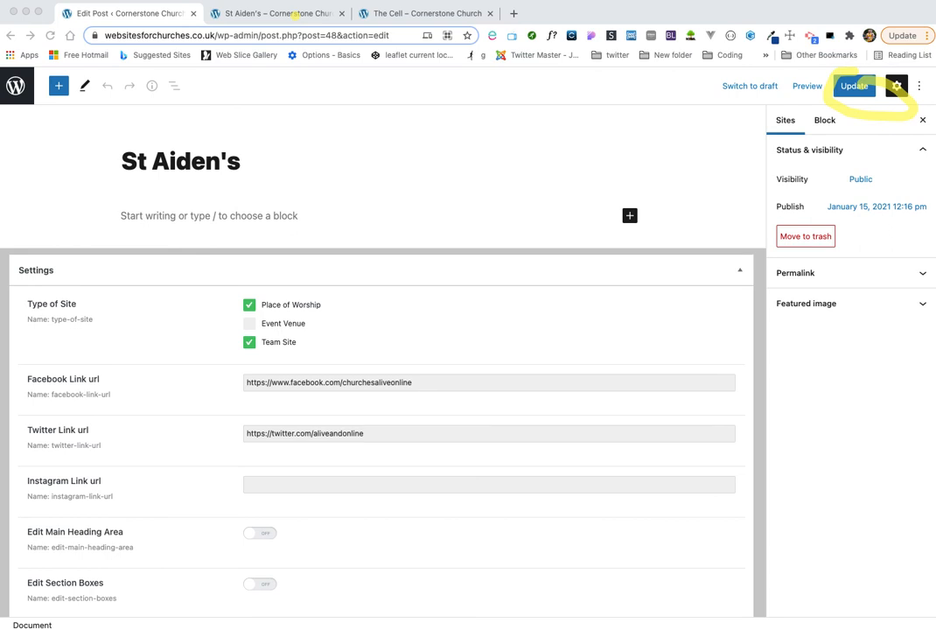
key("Escape")
scroll(416, 392, "down", 3)
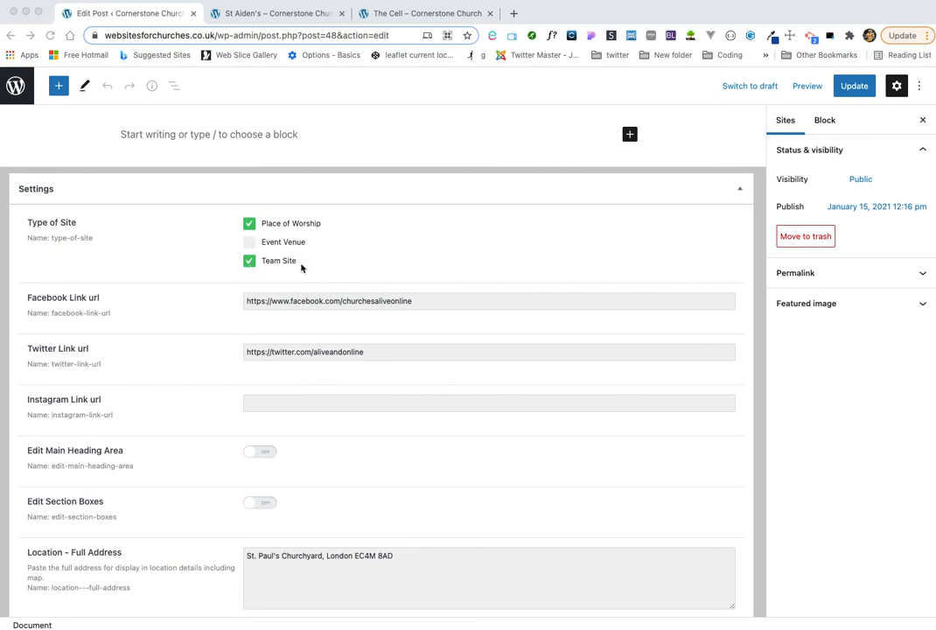
- Reveal the Advanced settings of the St Aiden's post, examine the header and footer and colour theme options, and turn Advanced back off
scroll(301, 268, "down", 2)
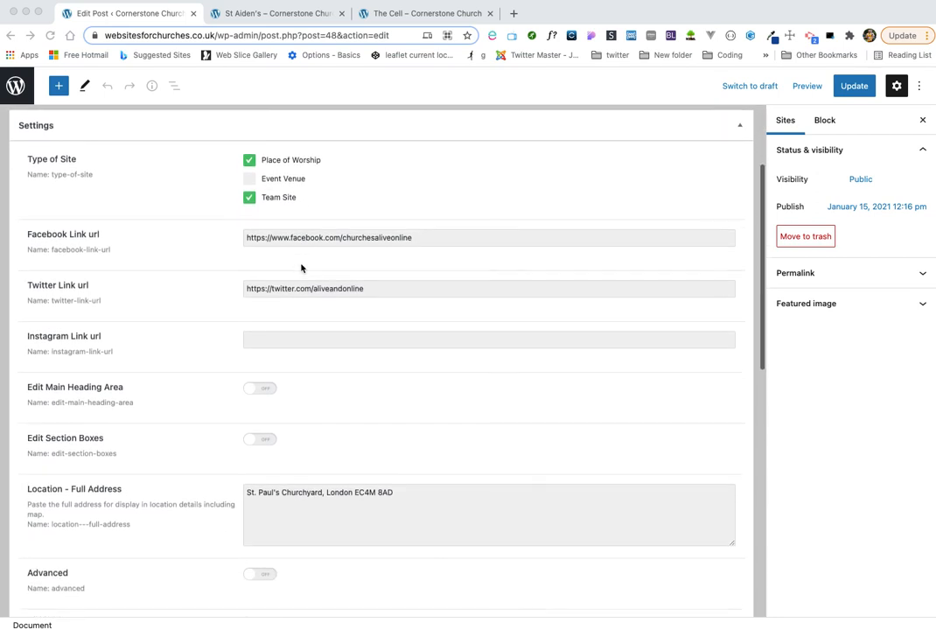
scroll(301, 268, "down", 10)
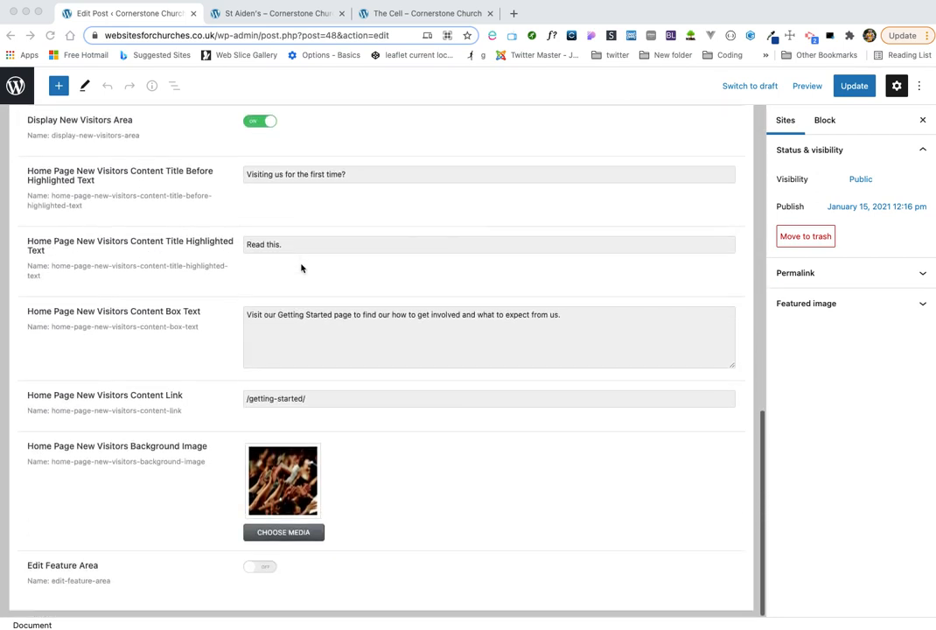
scroll(297, 269, "up", 5)
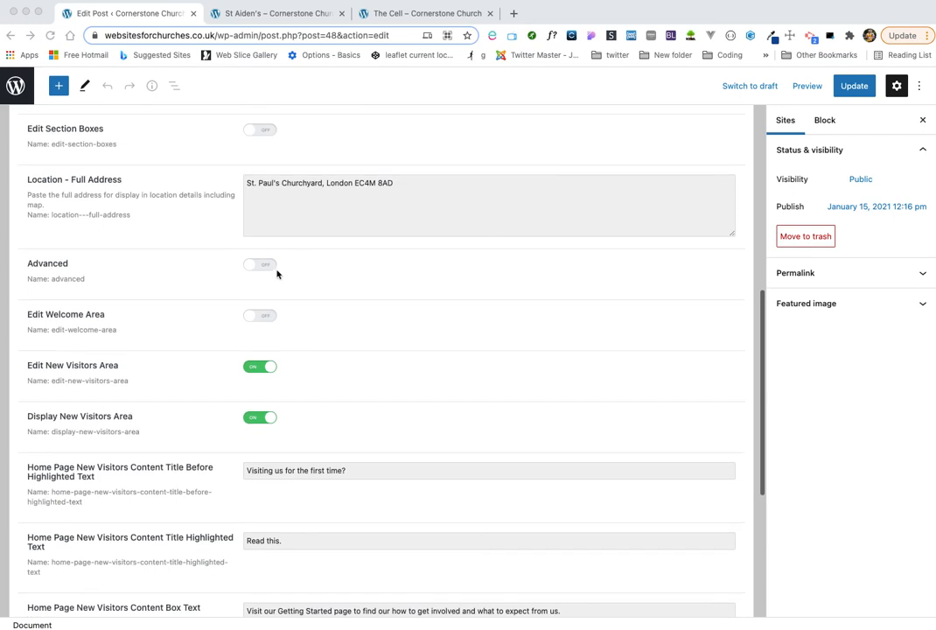
left_click(262, 266)
scroll(365, 438, "down", 1)
scroll(365, 438, "down", 3)
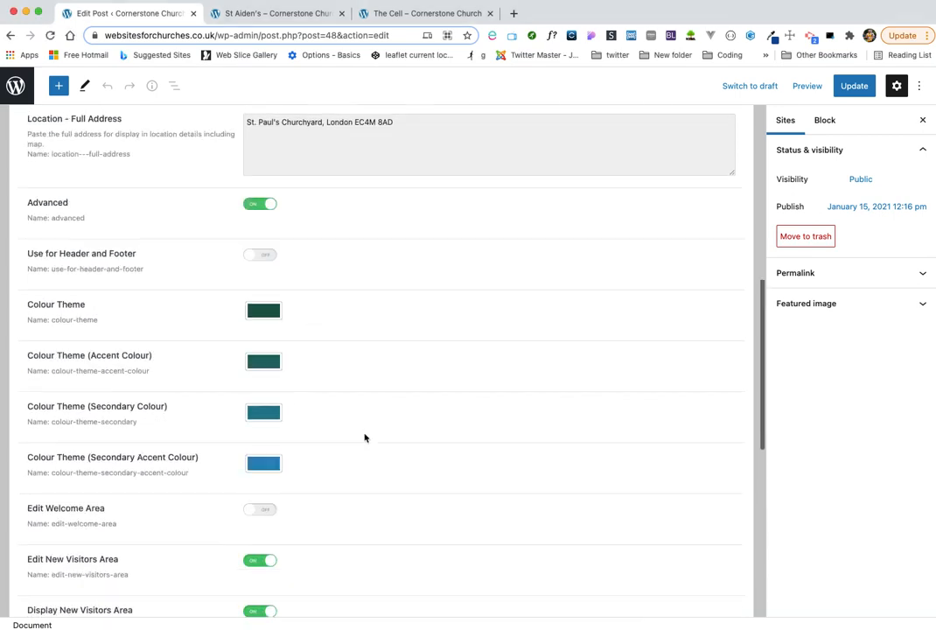
scroll(366, 435, "up", 2)
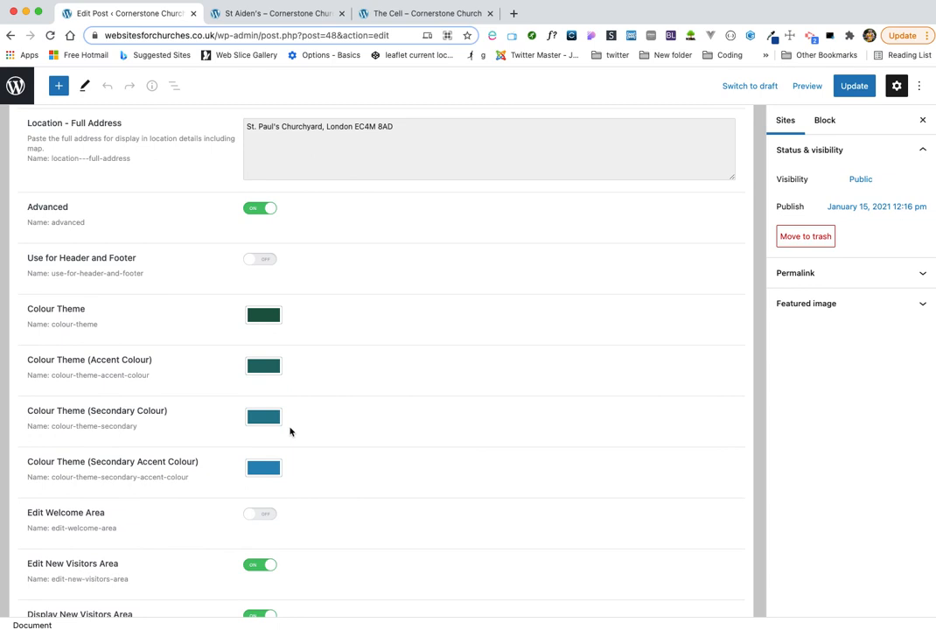
left_click(259, 211)
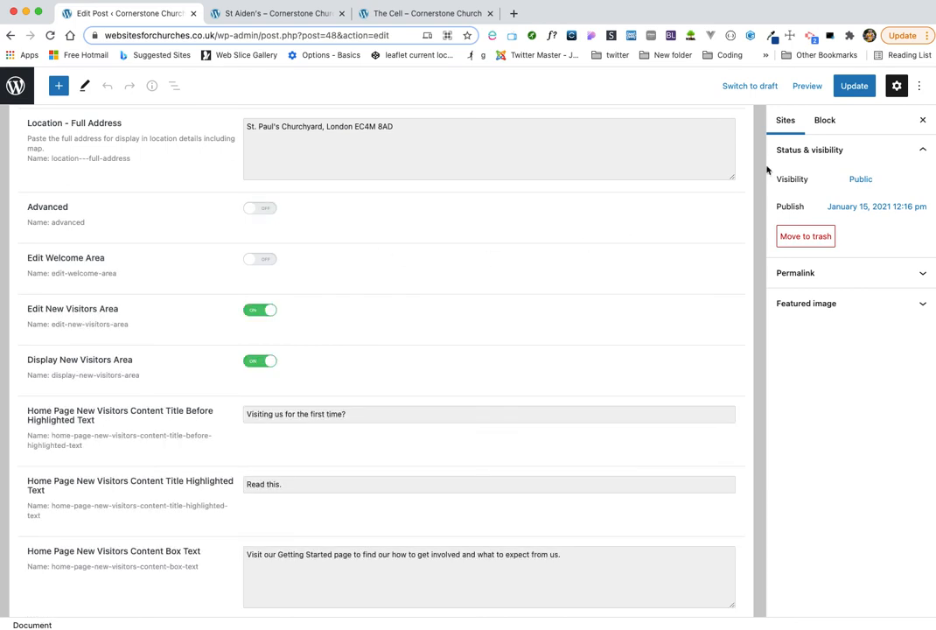
- Leave the St Aiden's post editor and return to the list of all sites
scroll(539, 372, "up", 5)
scroll(539, 372, "up", 3)
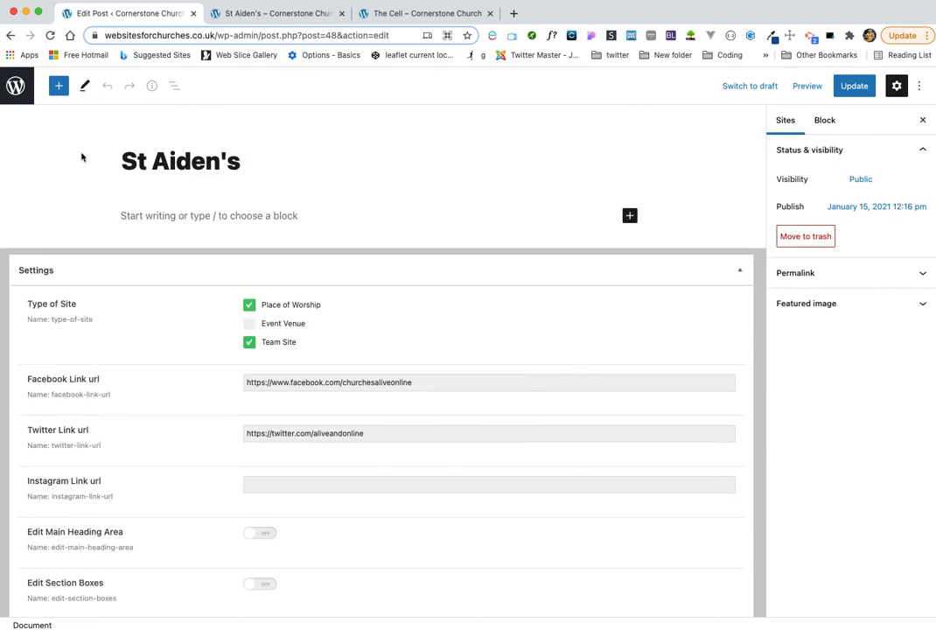
left_click(16, 86)
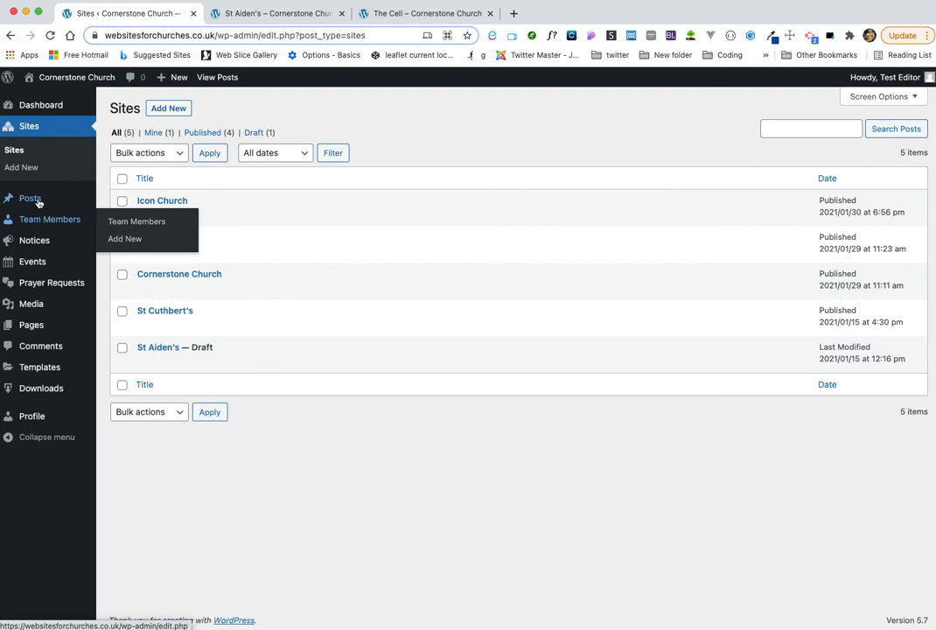
mouse_move(34, 193)
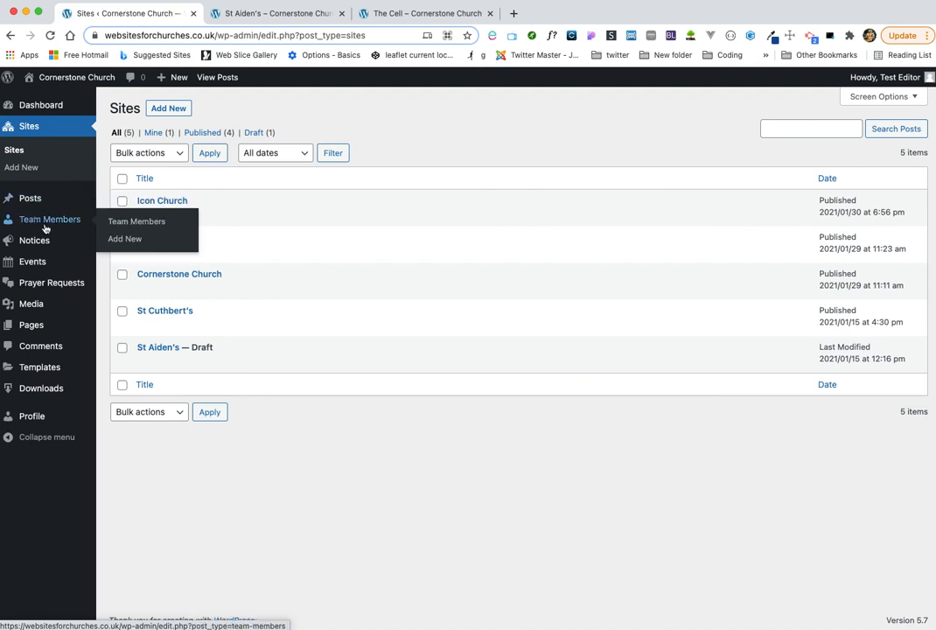
mouse_move(38, 247)
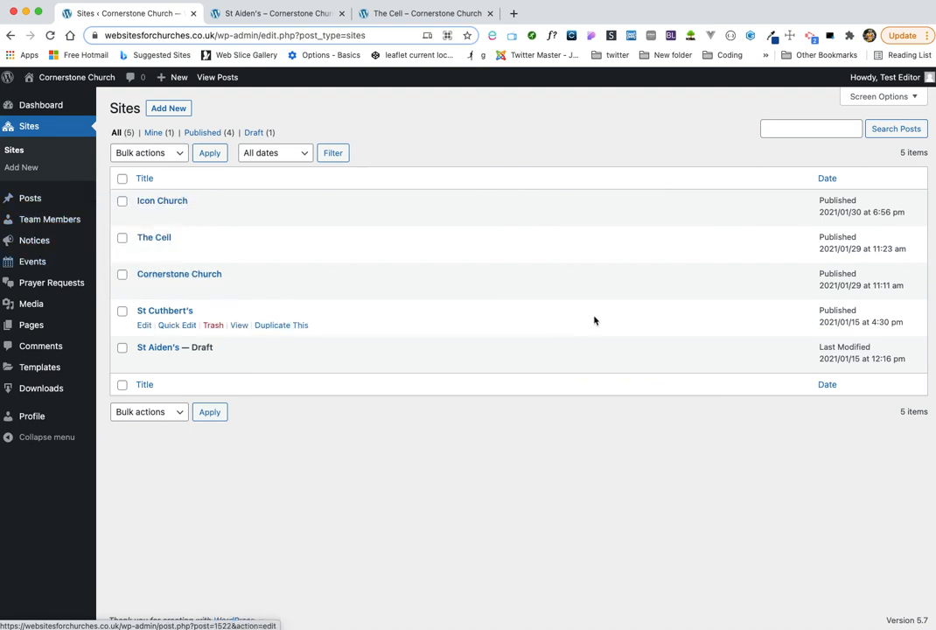